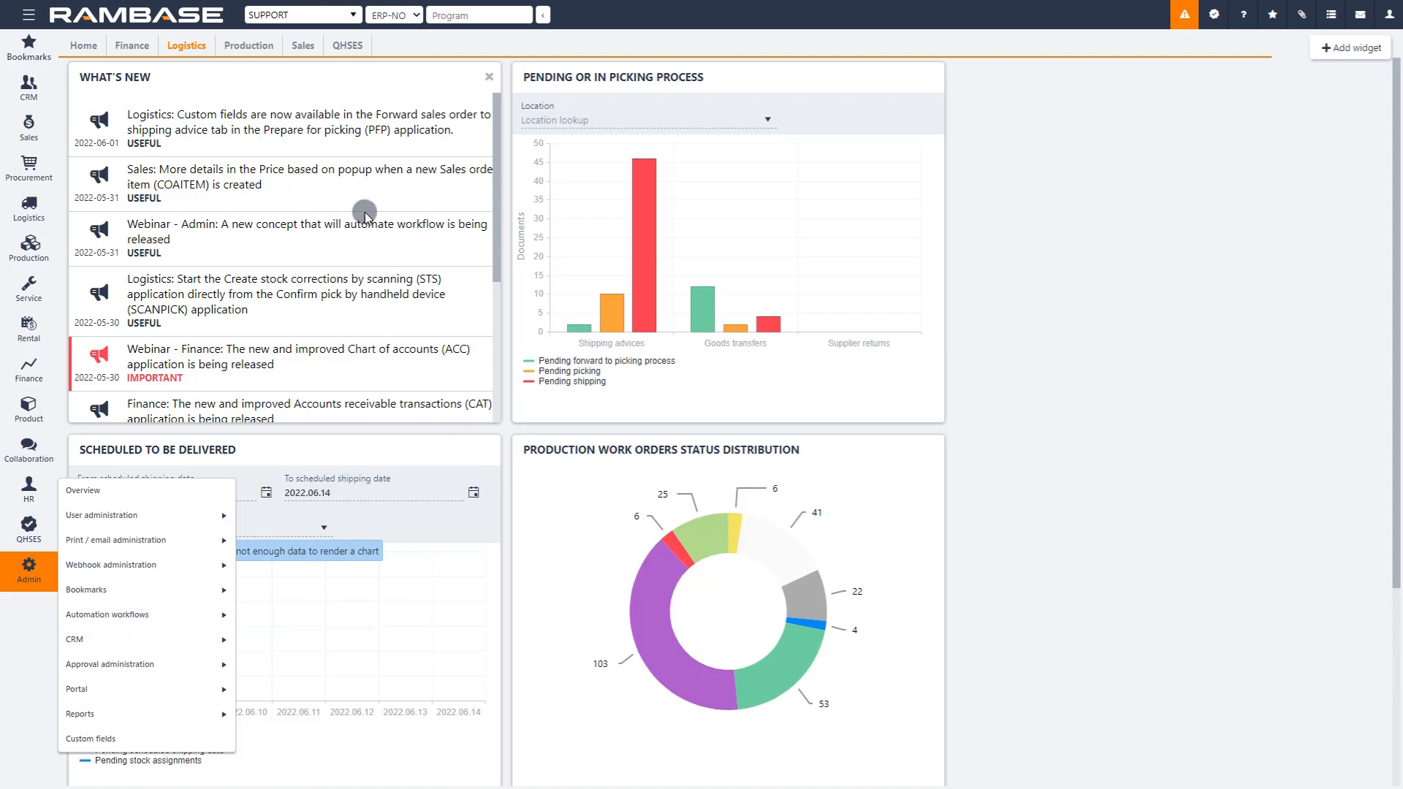
# Step: Open the Workflows (FLW) application by its program code
pyautogui.click(452, 15)
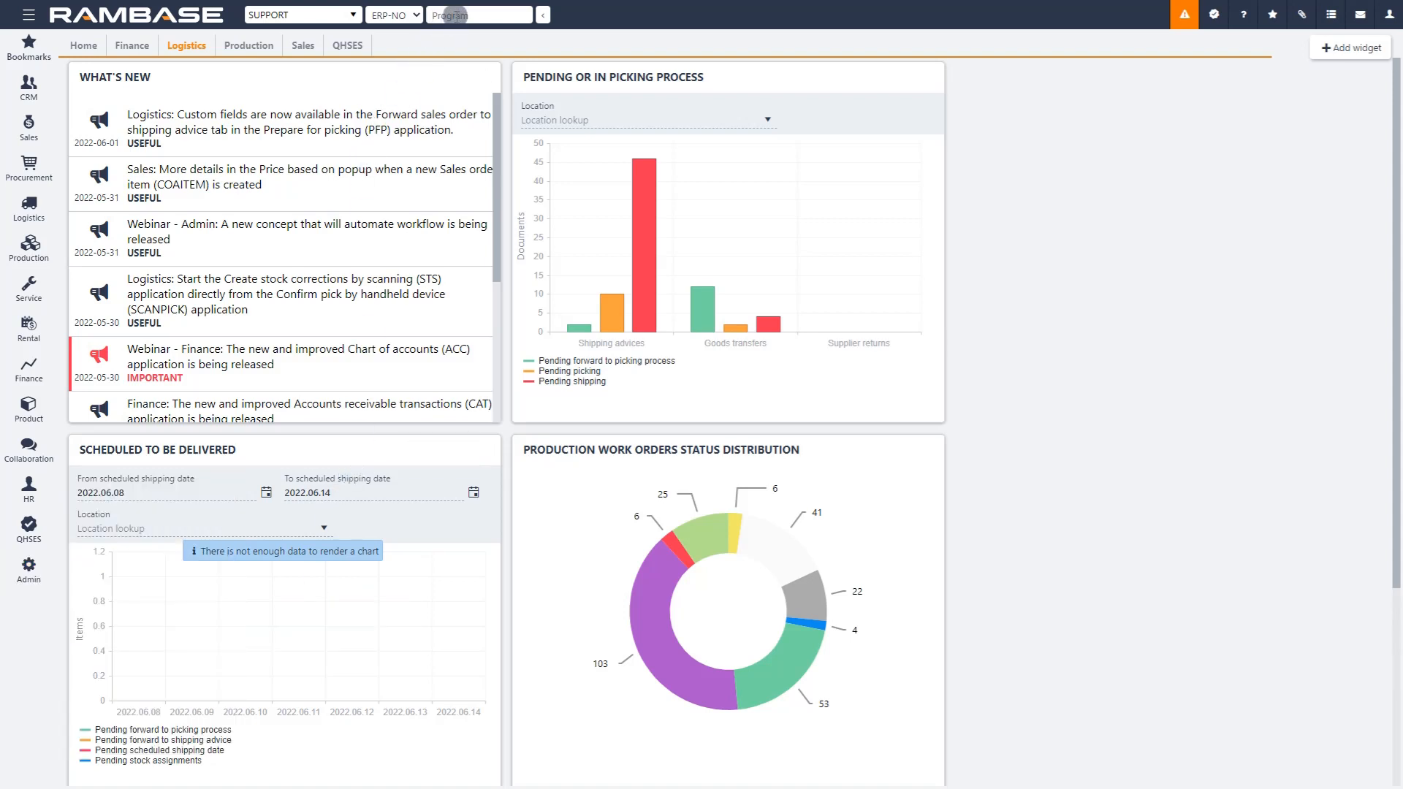
pyautogui.write('flw')
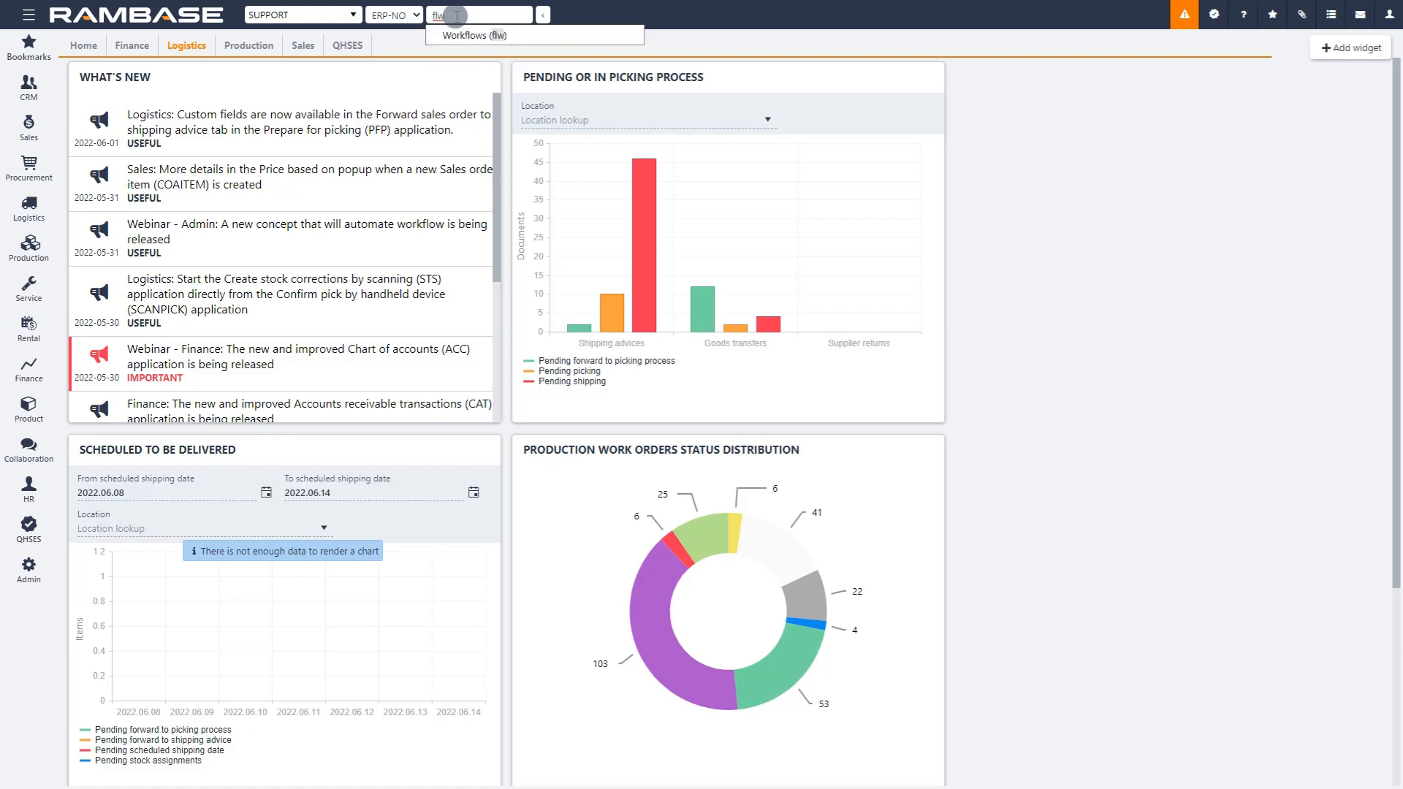
pyautogui.press('Return')
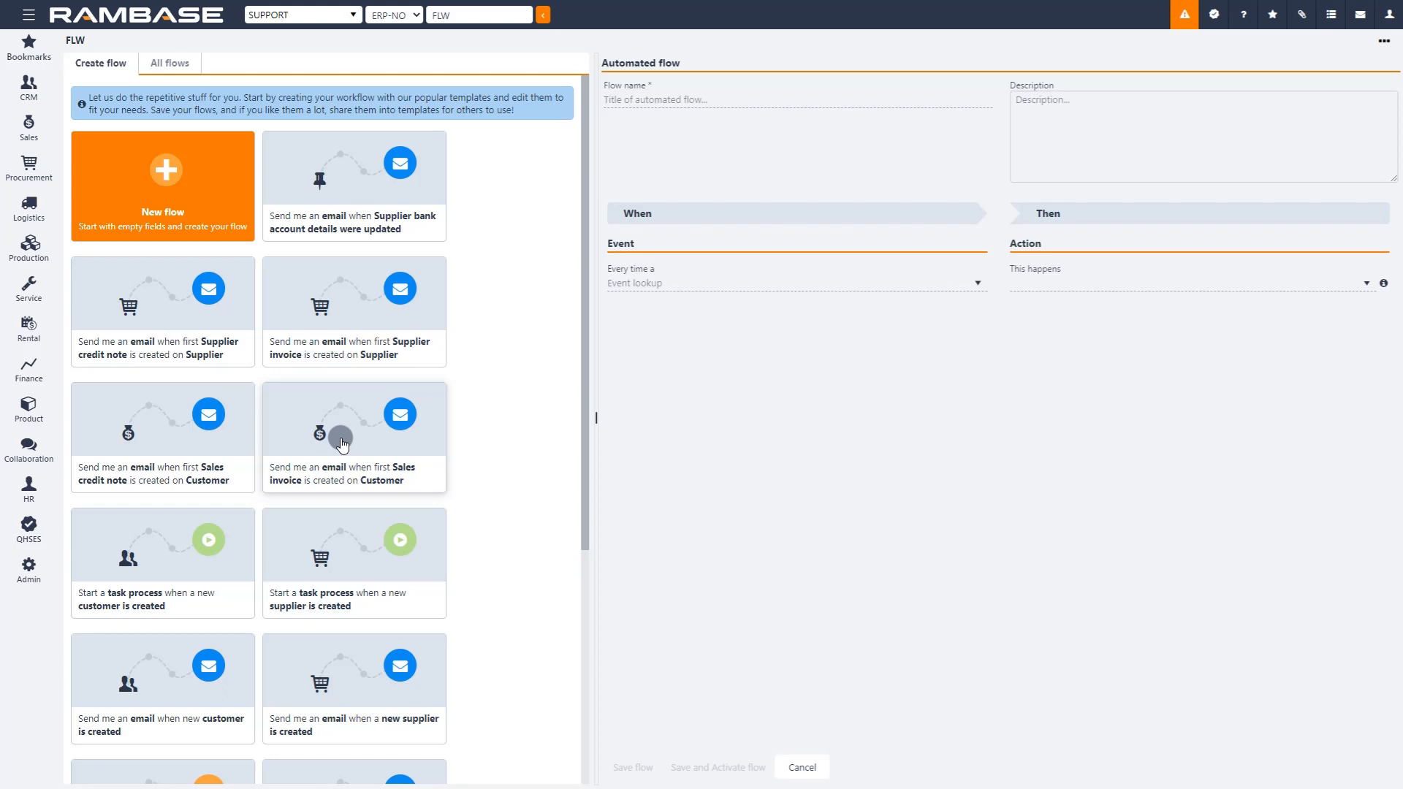
# Step: Look through the available flow templates and the empty flow's name, event and action fields
pyautogui.scroll(-5, 343, 444)
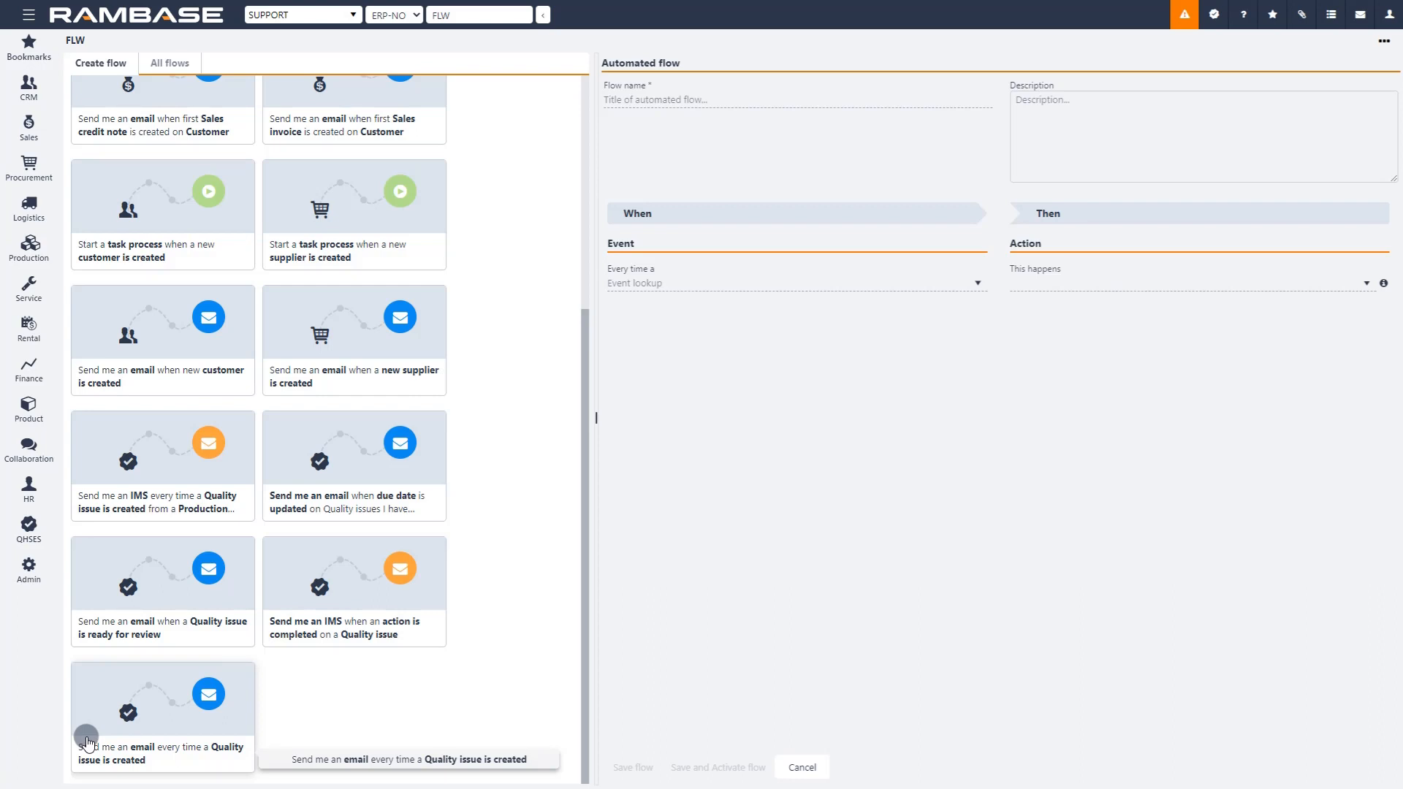
pyautogui.scroll(5, 87, 742)
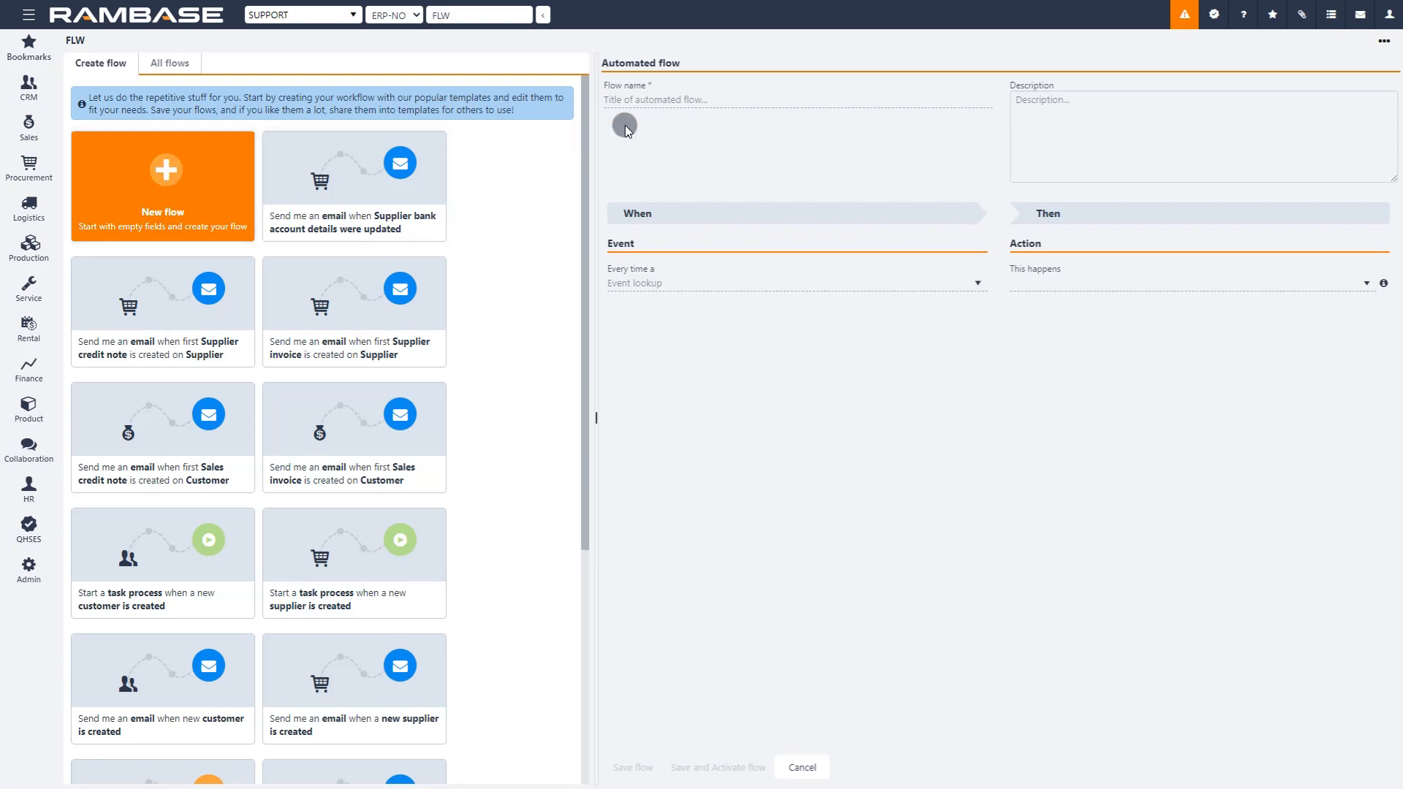
pyautogui.click(675, 101)
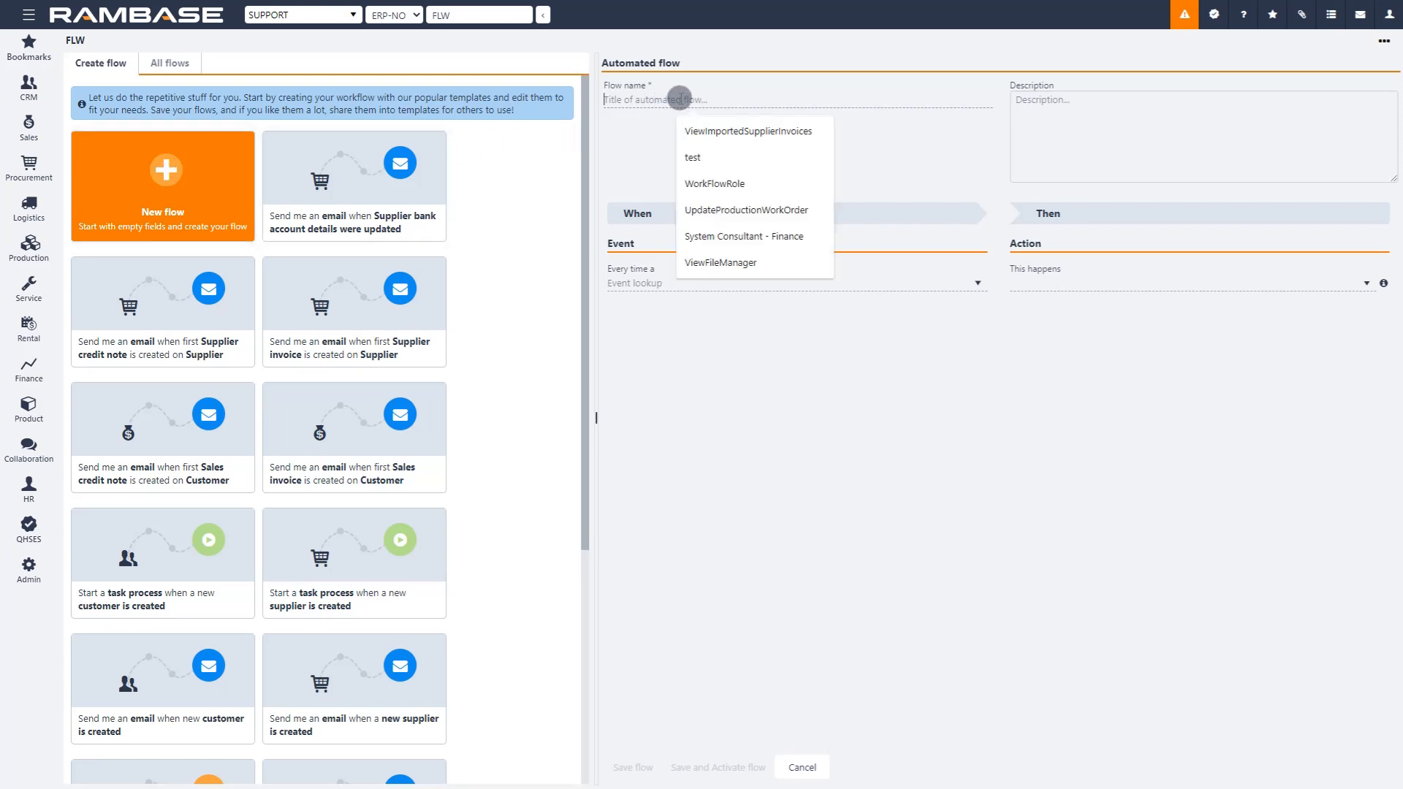
pyautogui.click(633, 280)
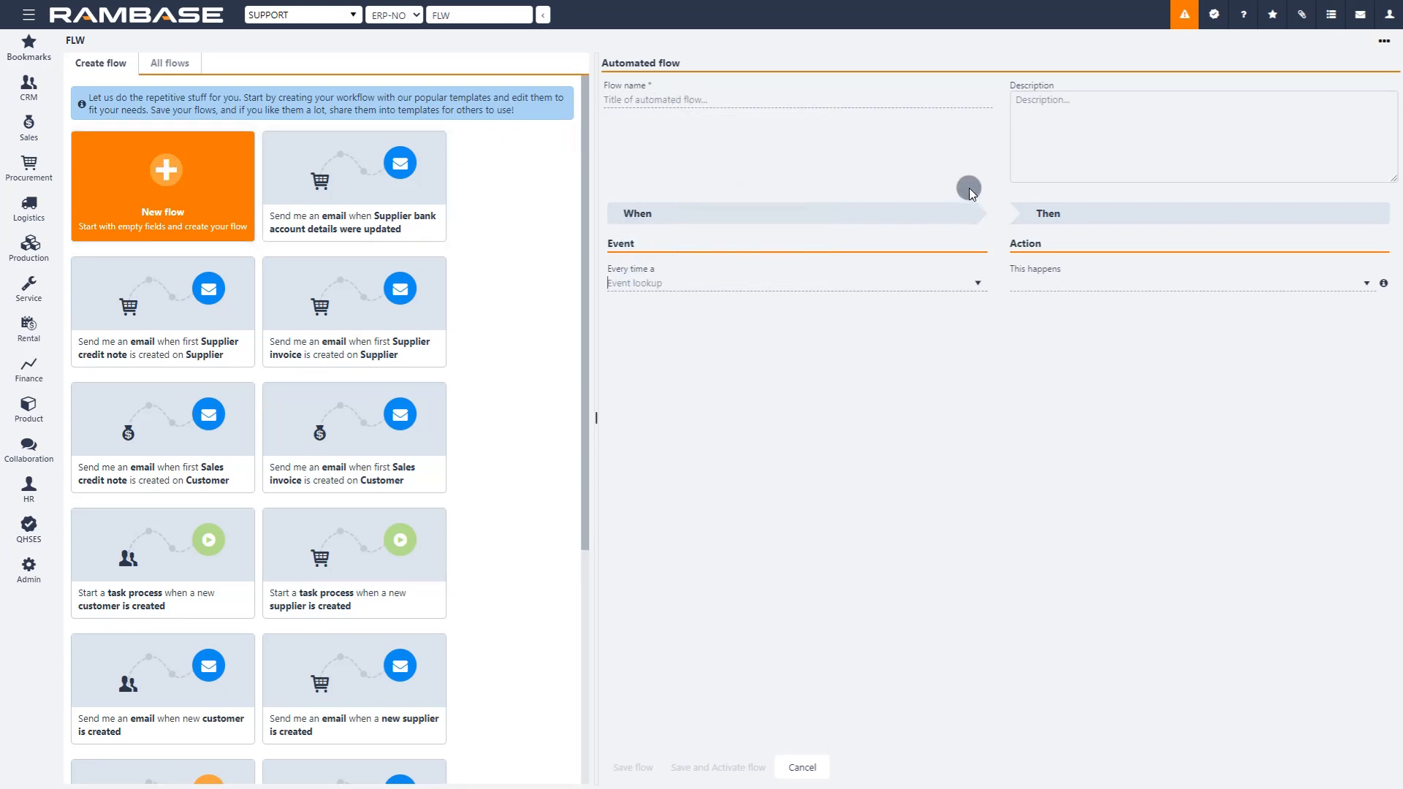
pyautogui.click(1054, 279)
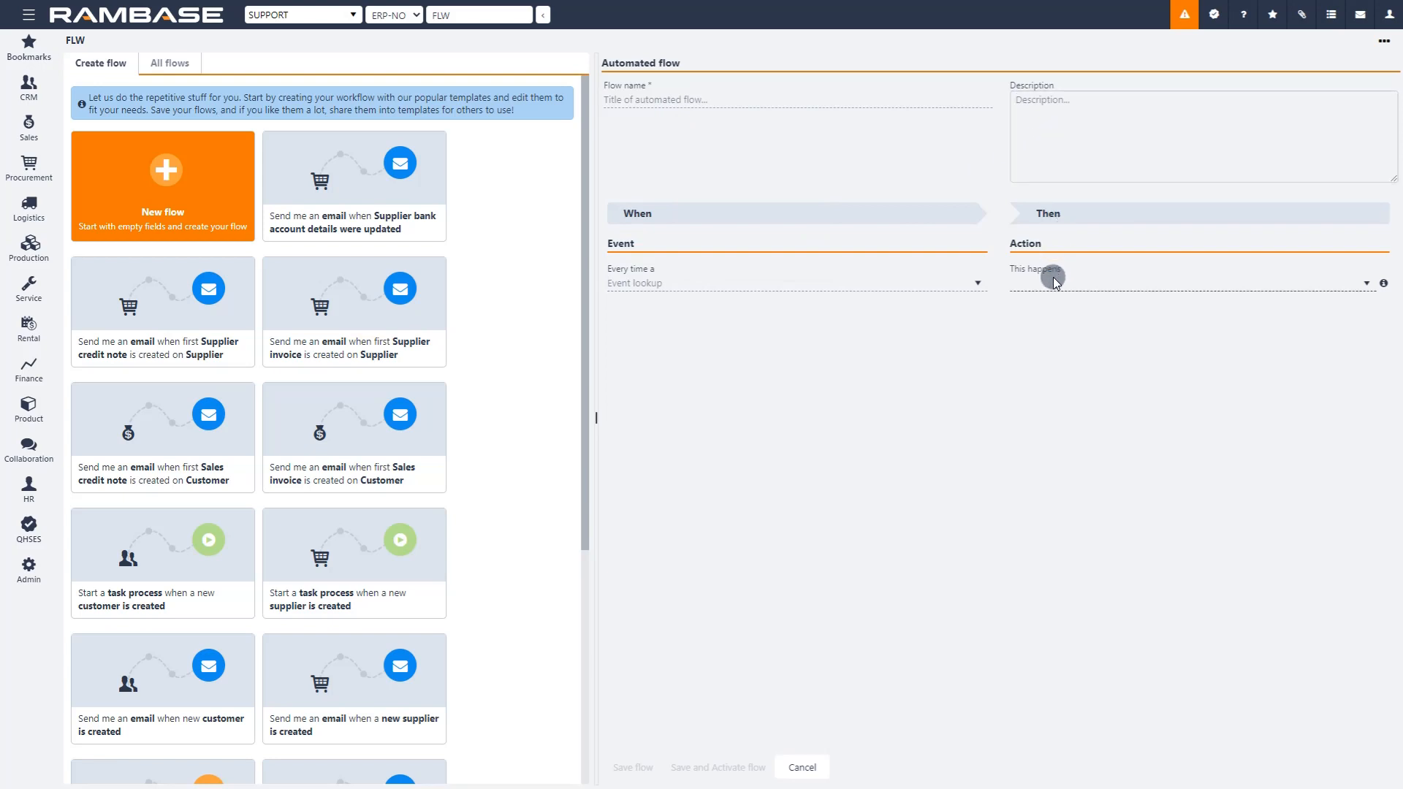
pyautogui.click(955, 284)
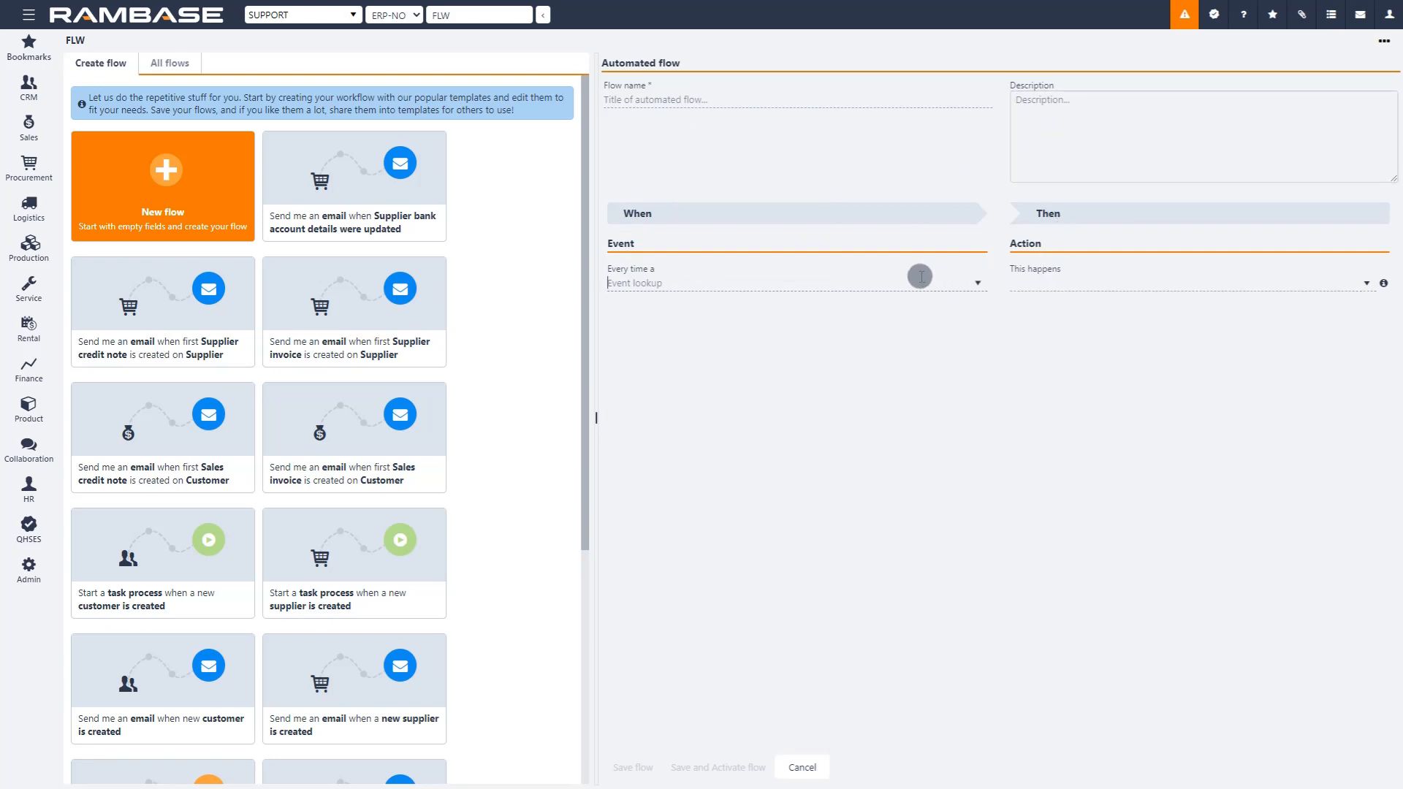
pyautogui.click(860, 101)
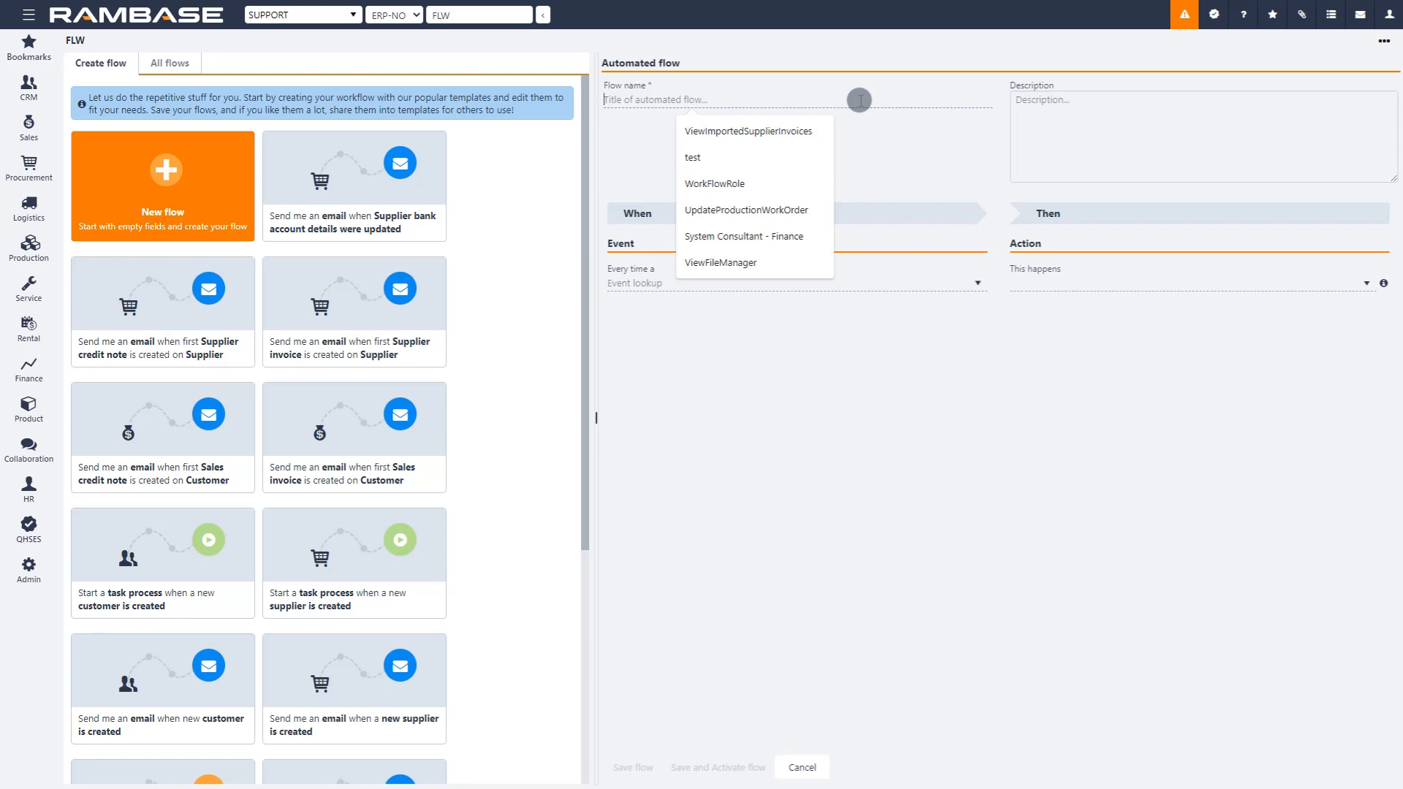
# Step: Find the customer-related events and set CustomerAddressUpdated as the event that triggers the flow
pyautogui.click(638, 283)
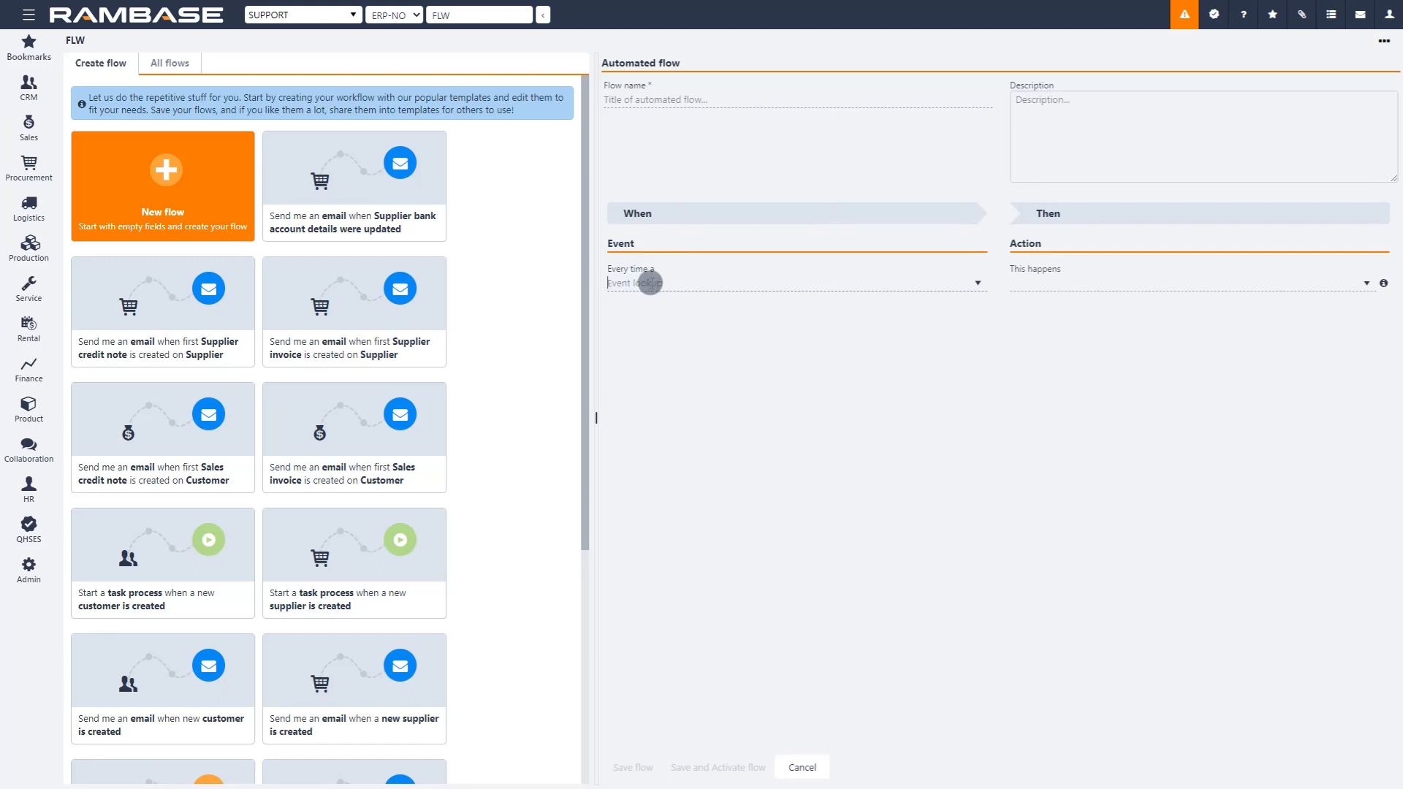
pyautogui.click(975, 285)
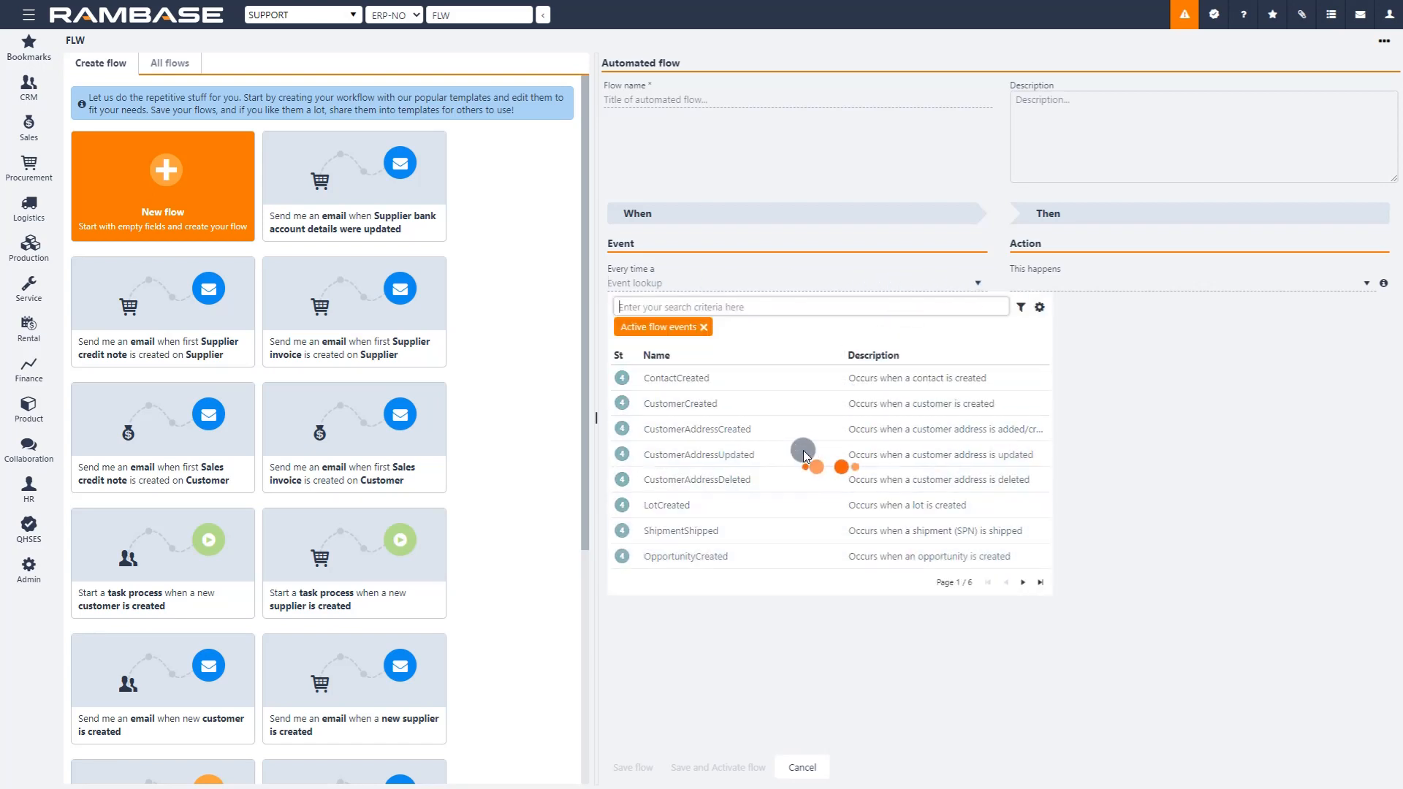
pyautogui.scroll(-2, 808, 449)
pyautogui.press('Down')
pyautogui.press('Down')
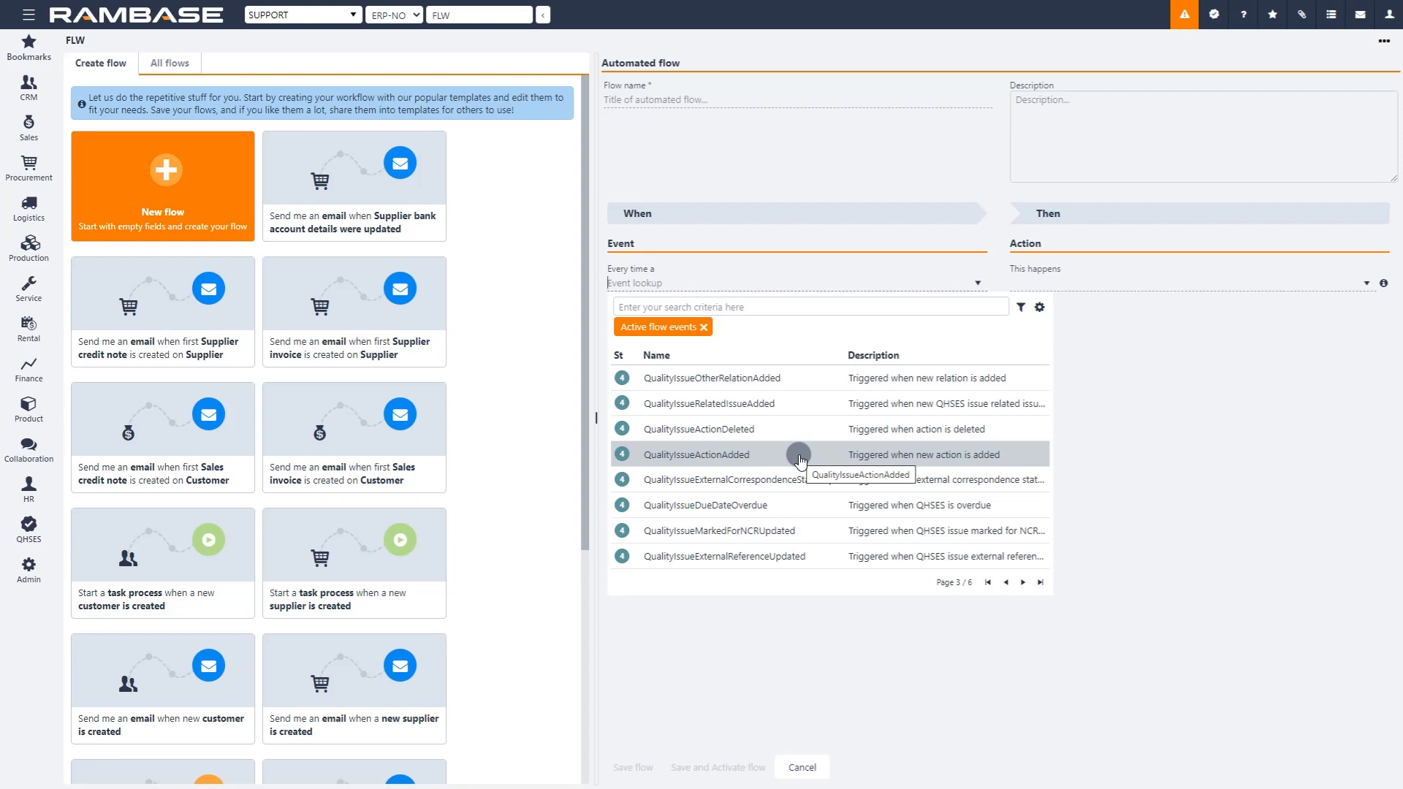
pyautogui.write('customer')
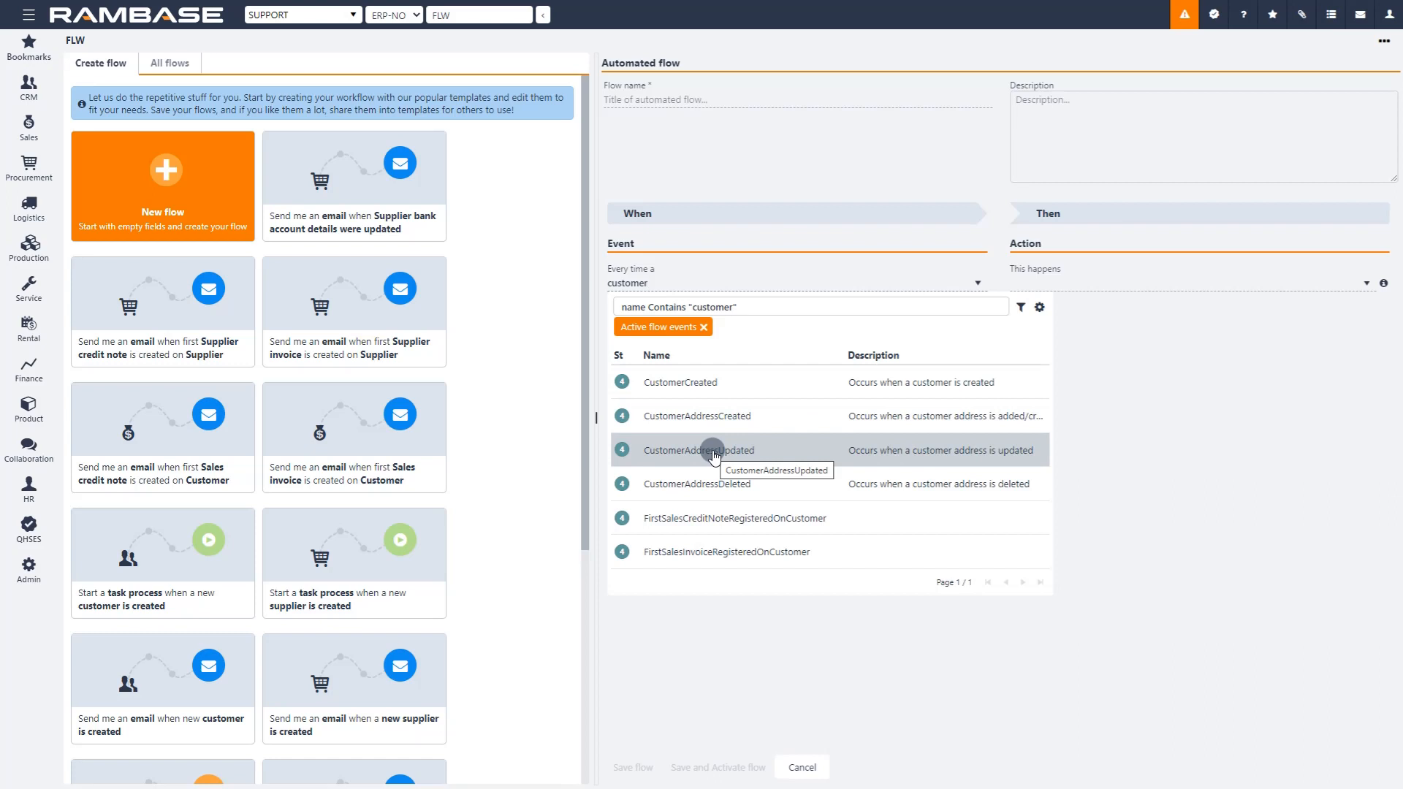
pyautogui.press('Down')
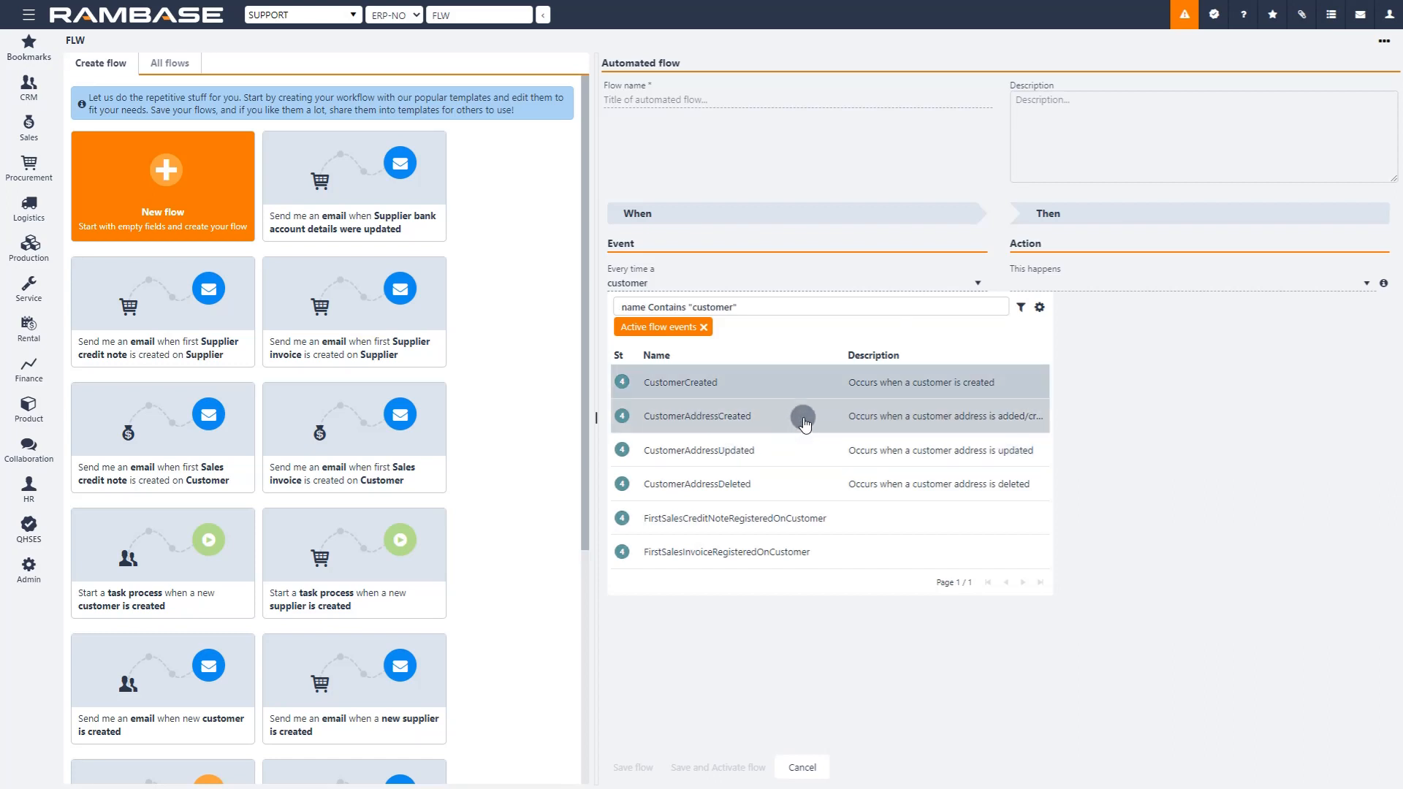
pyautogui.click(736, 452)
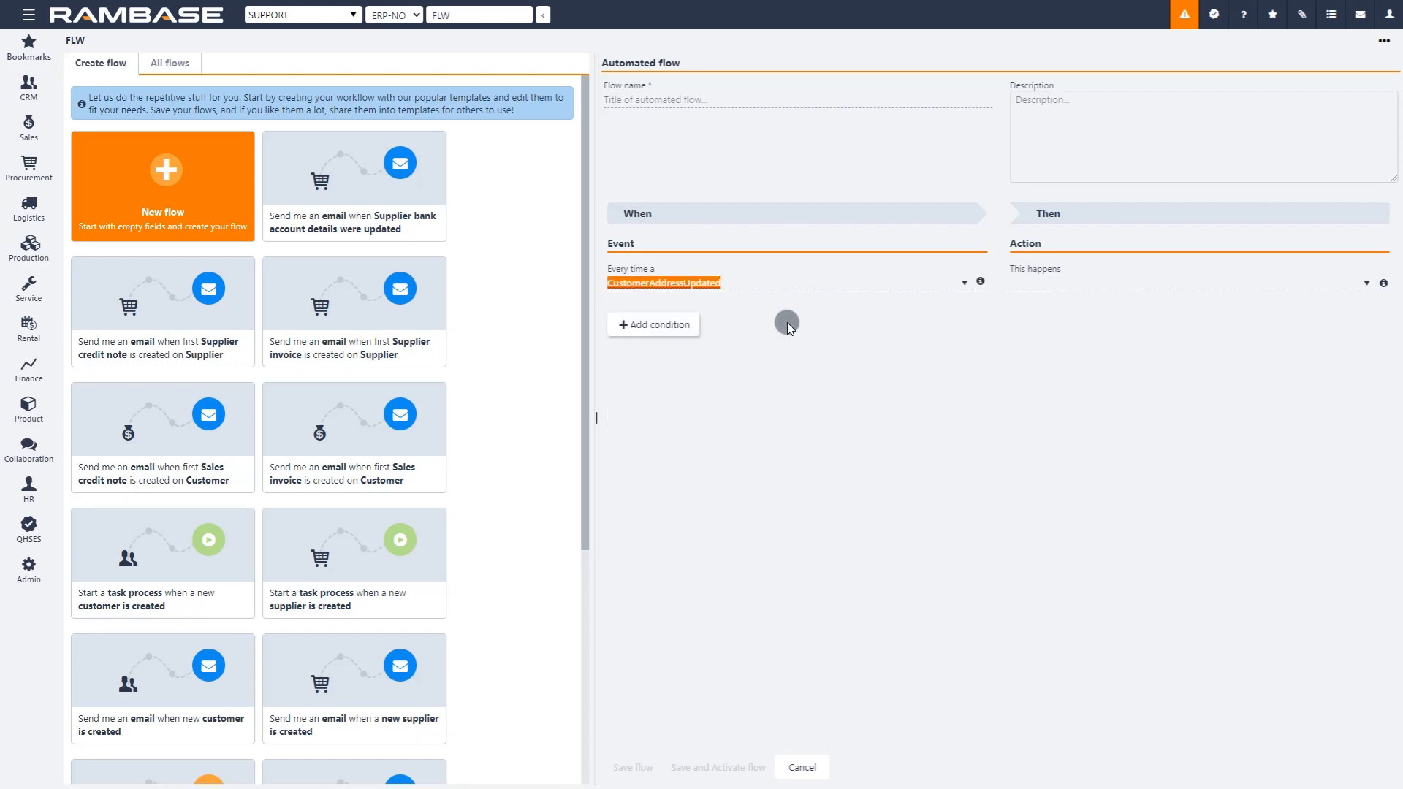
pyautogui.click(770, 305)
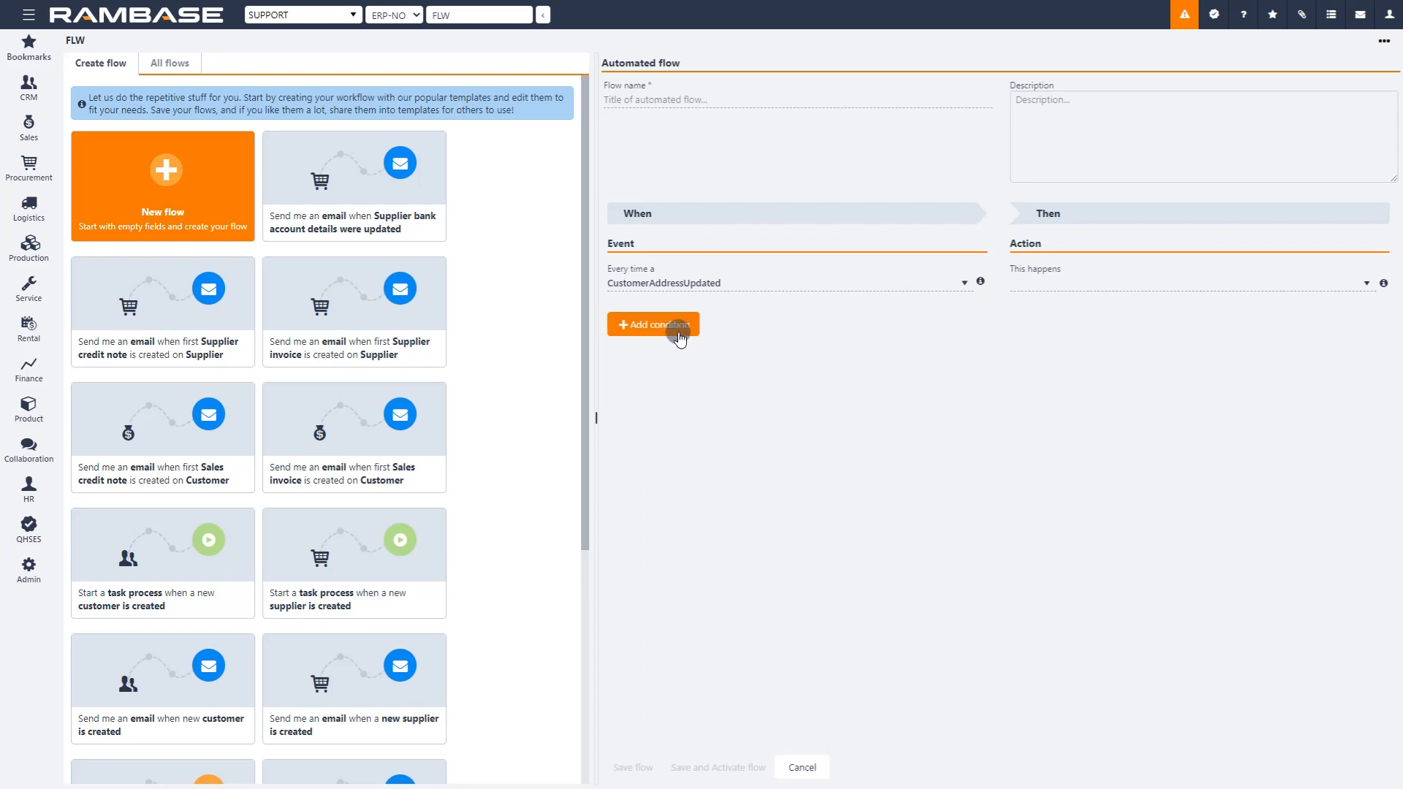
# Step: Add a condition to the event requiring that customer.status is Active
pyautogui.click(630, 329)
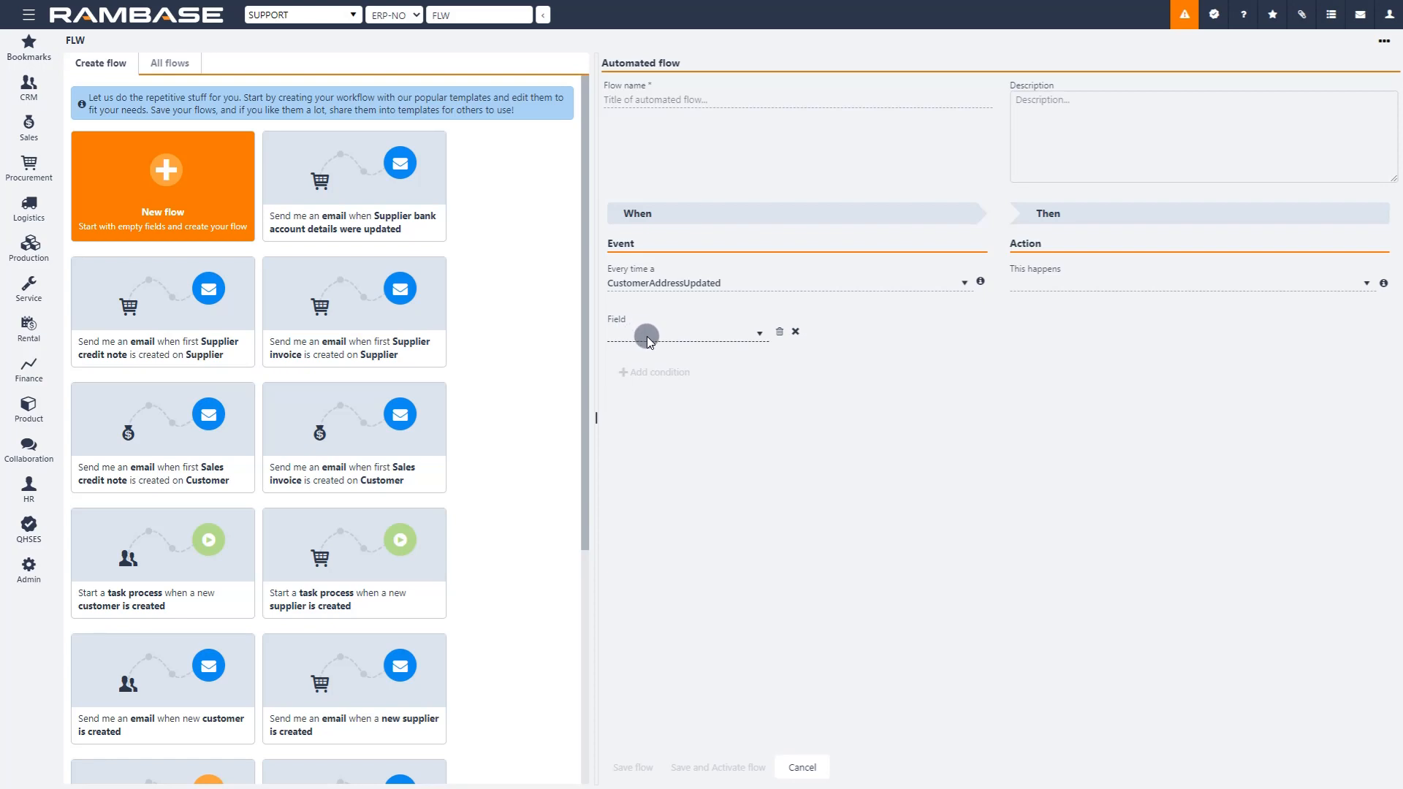
pyautogui.click(647, 336)
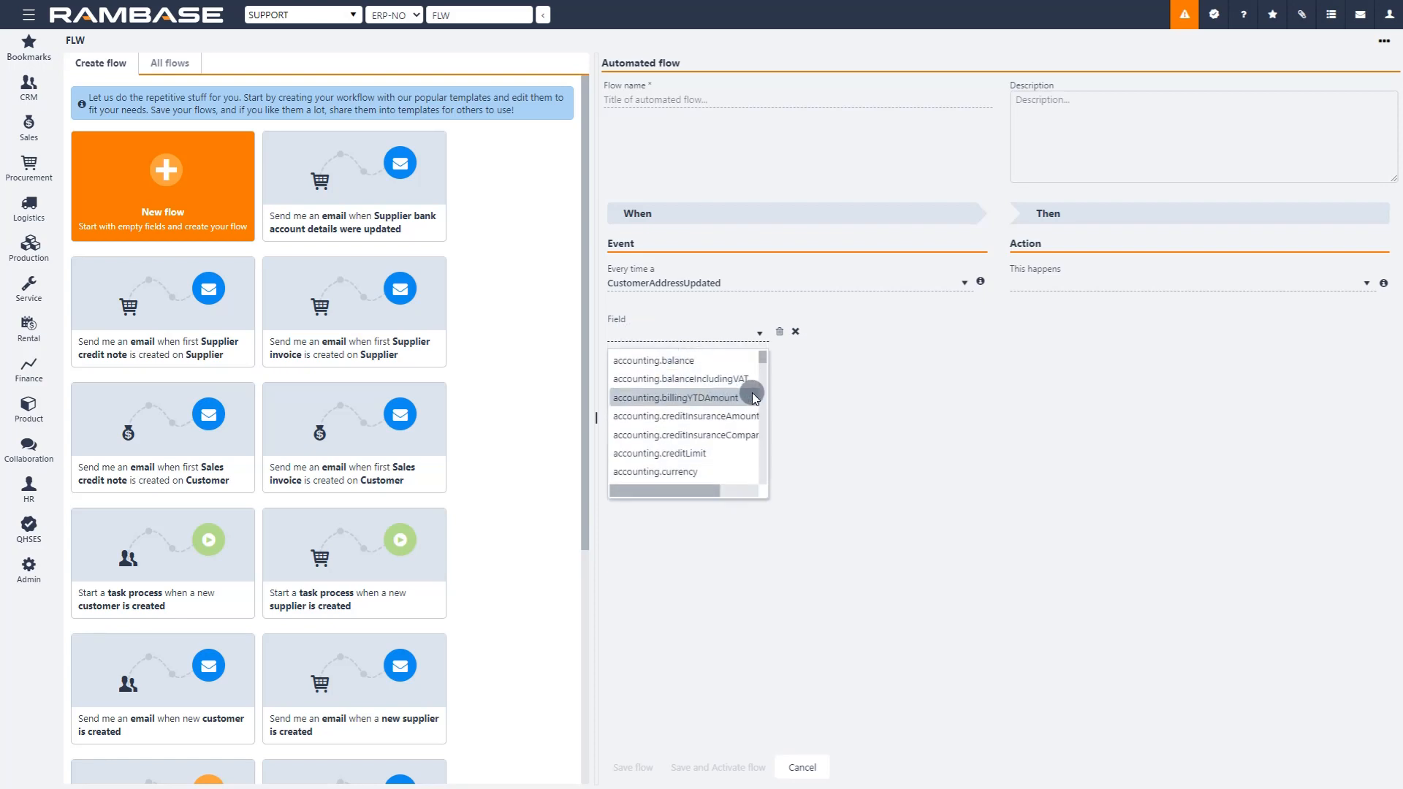
pyautogui.moveTo(761, 358); pyautogui.dragTo(761, 477)
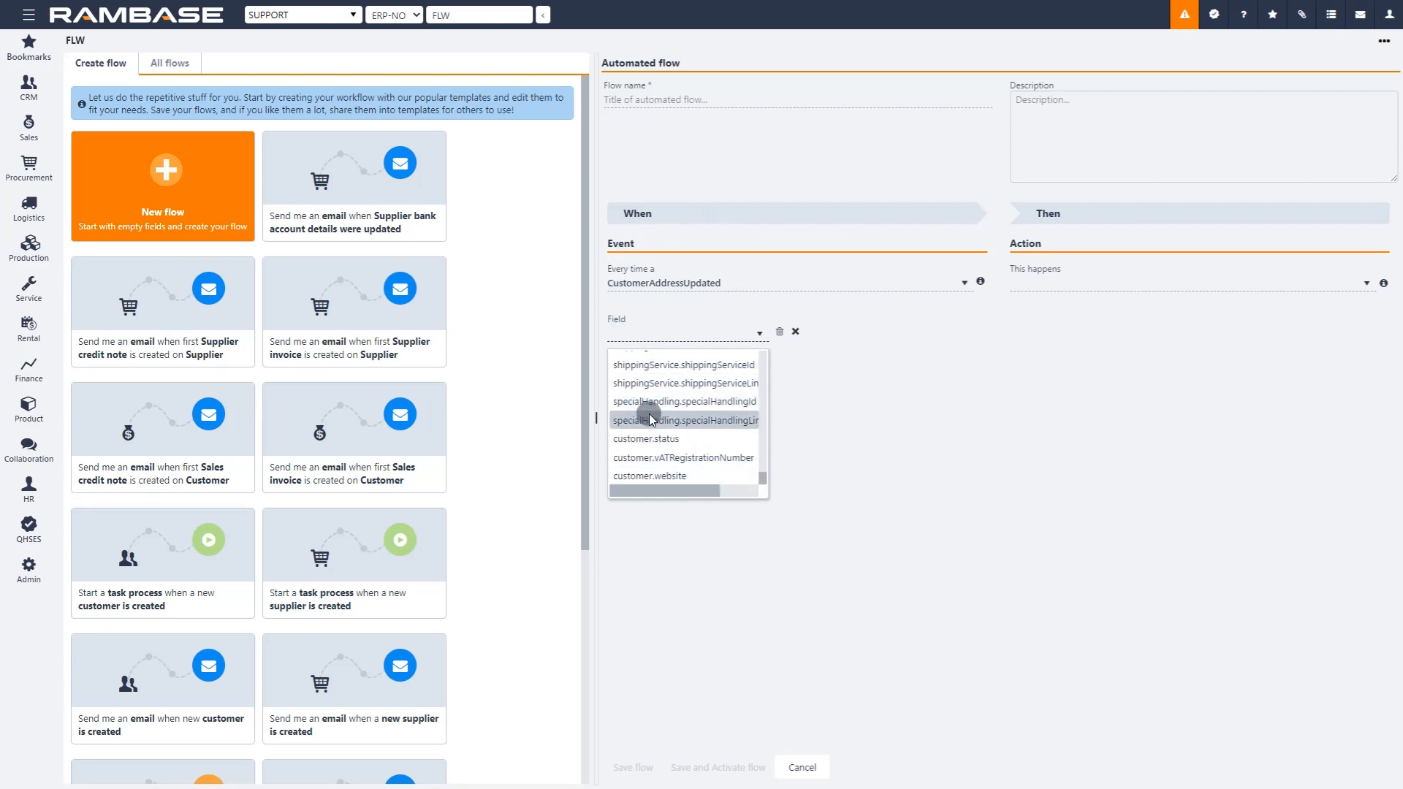
pyautogui.click(659, 439)
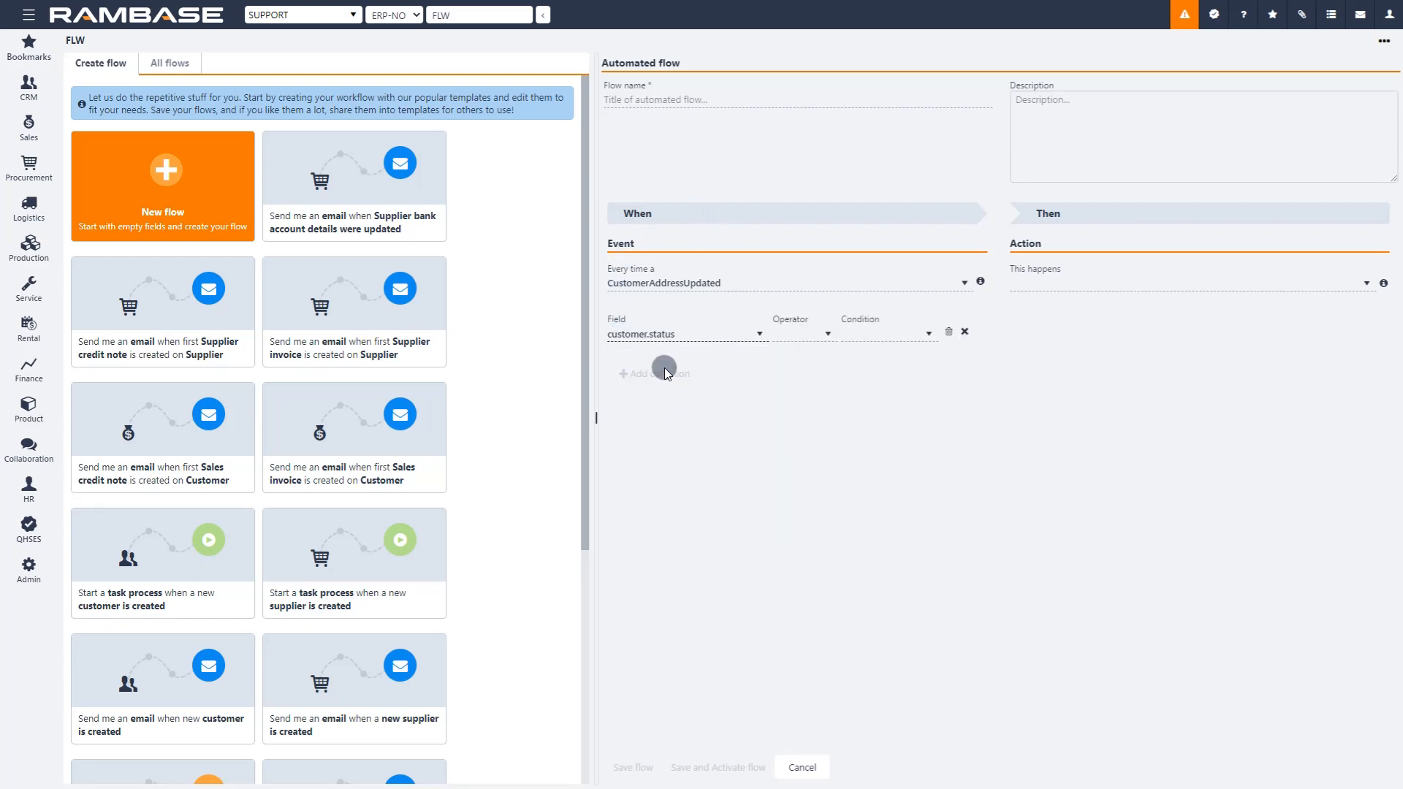
pyautogui.click(788, 337)
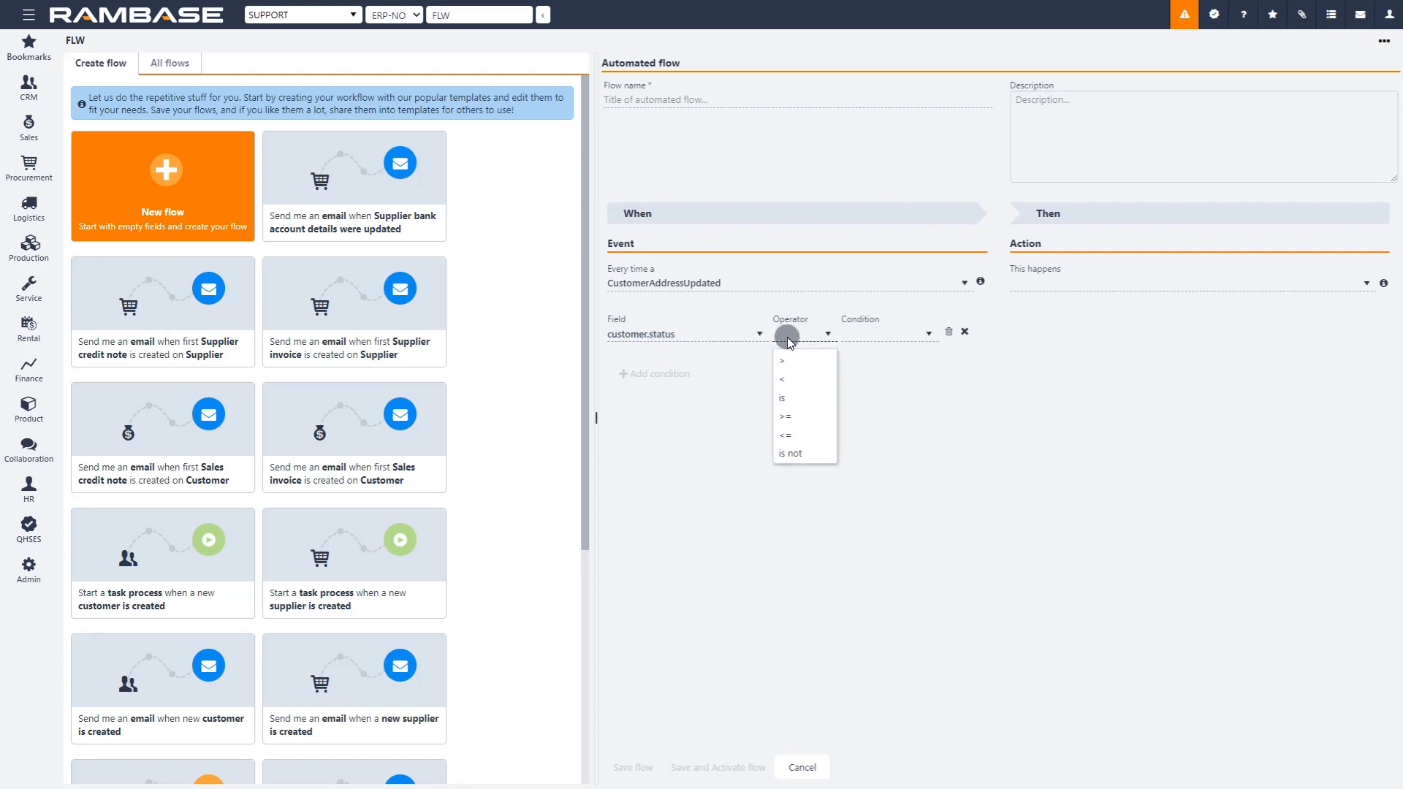
pyautogui.click(788, 397)
pyautogui.click(874, 336)
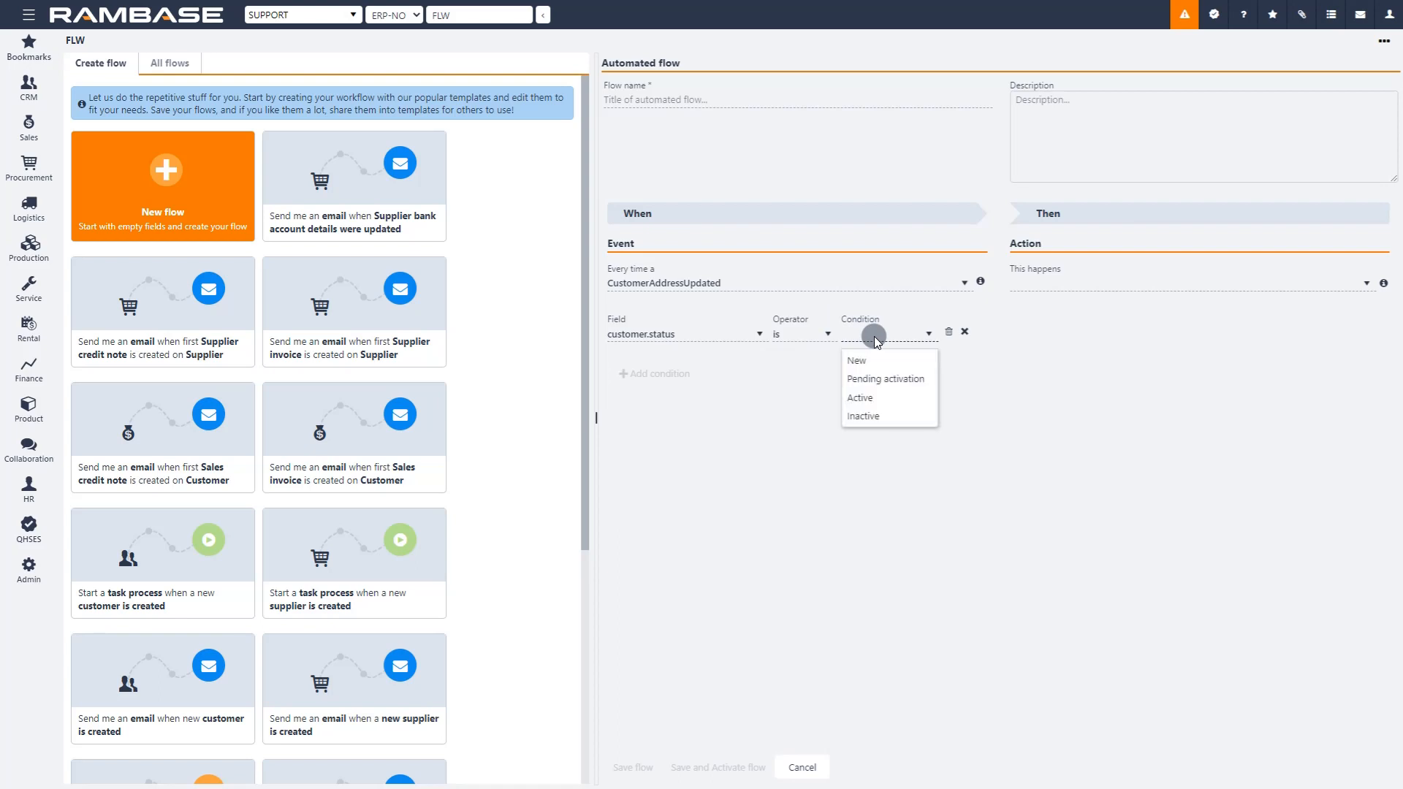
pyautogui.click(871, 393)
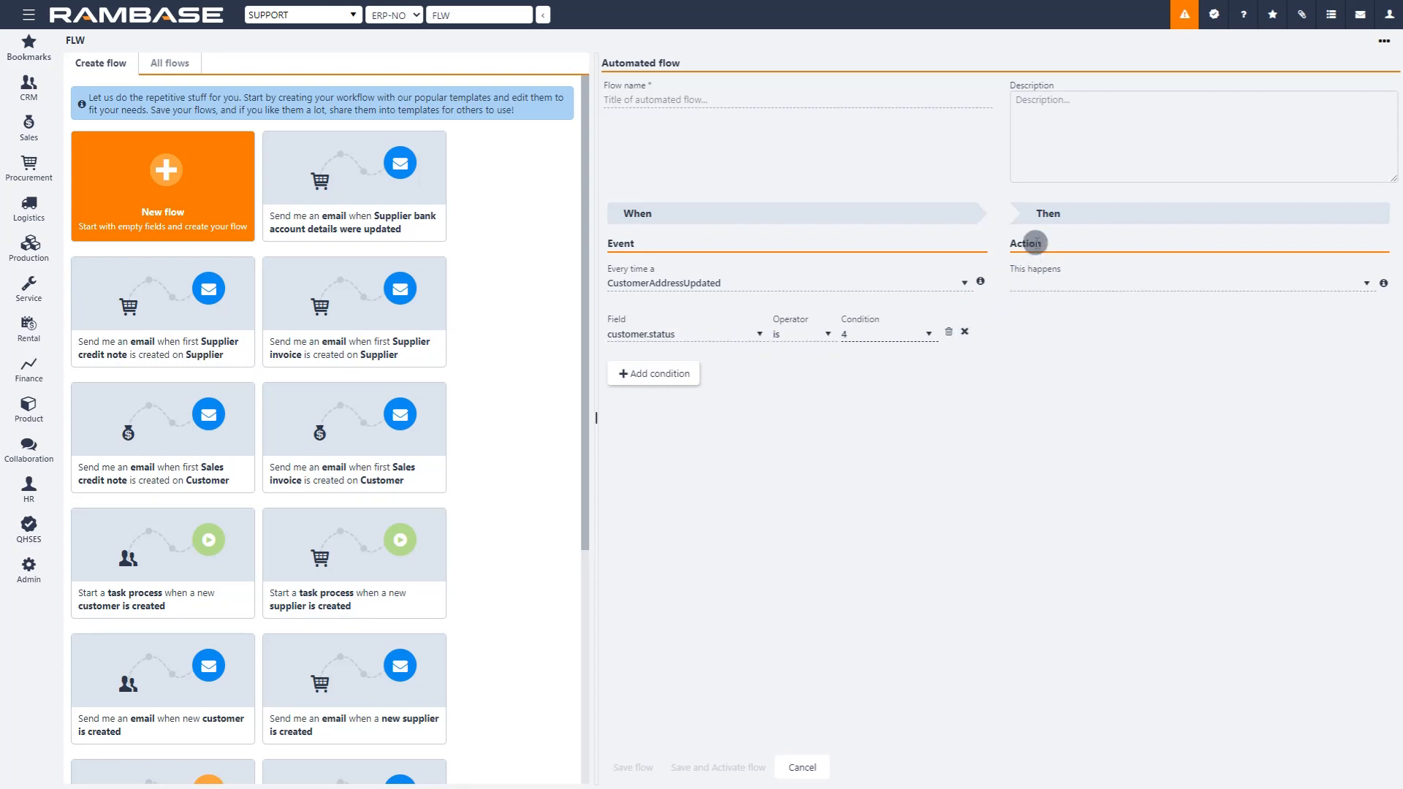
# Step: Set the flow's action to Send e-mail with the subject "Customer updates address"
pyautogui.click(1050, 289)
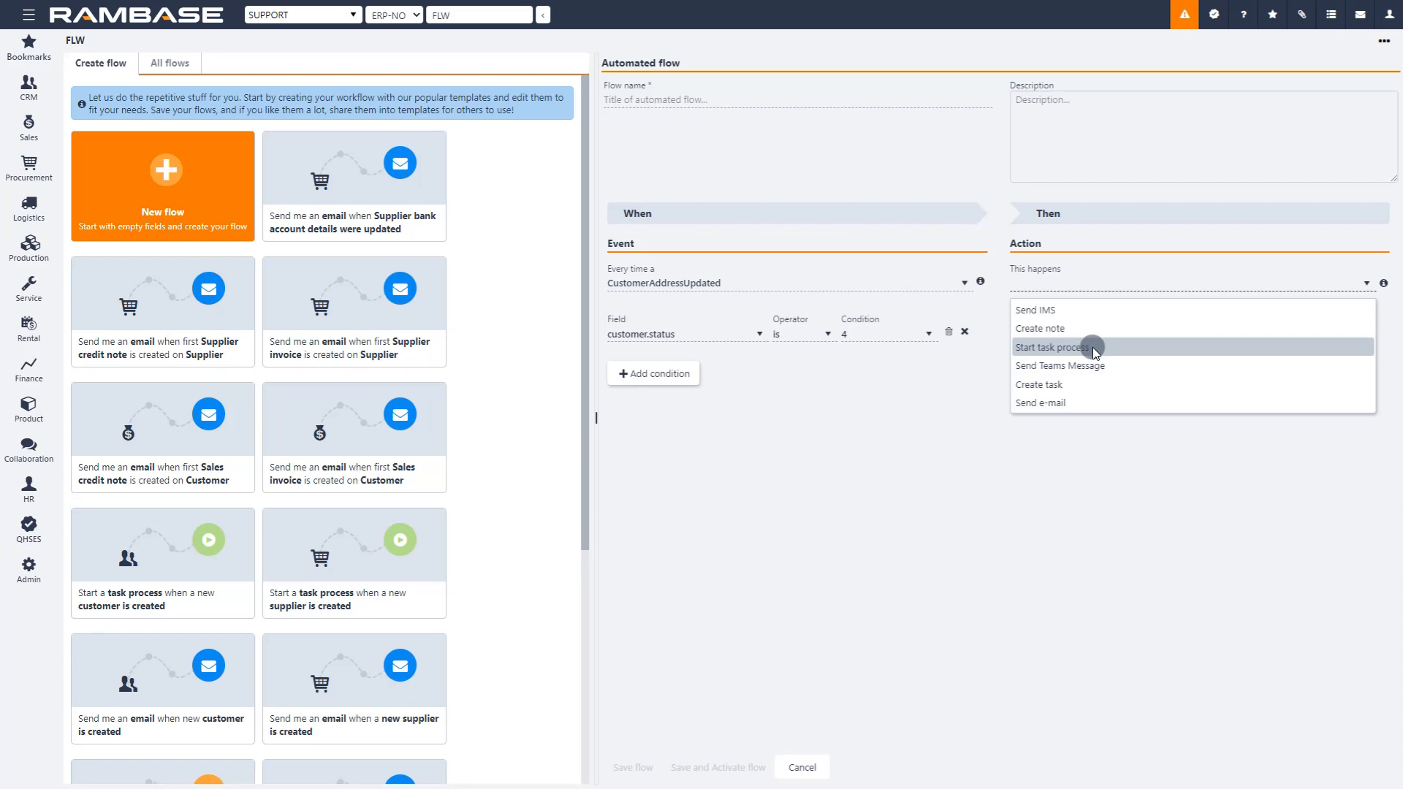
pyautogui.click(1082, 402)
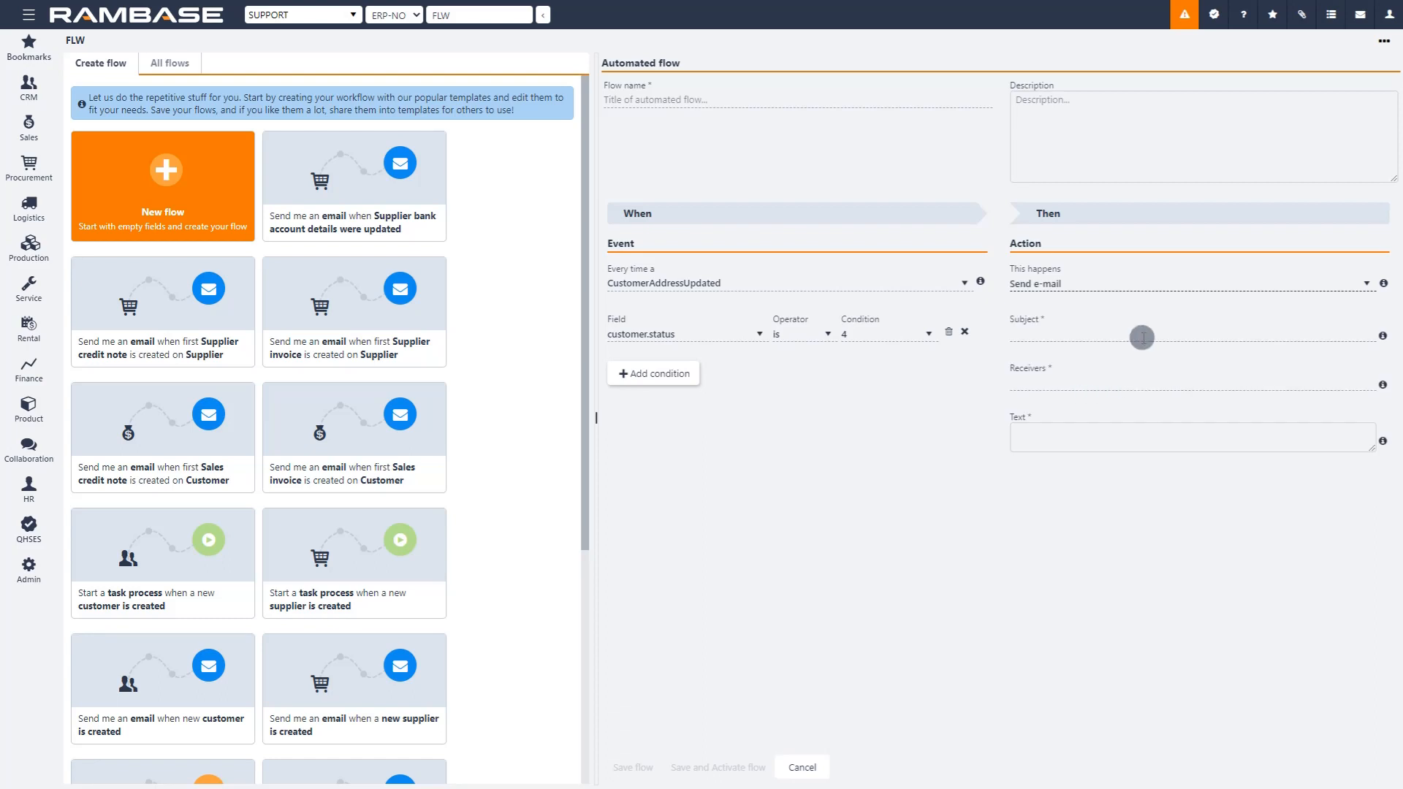
pyautogui.click(1087, 334)
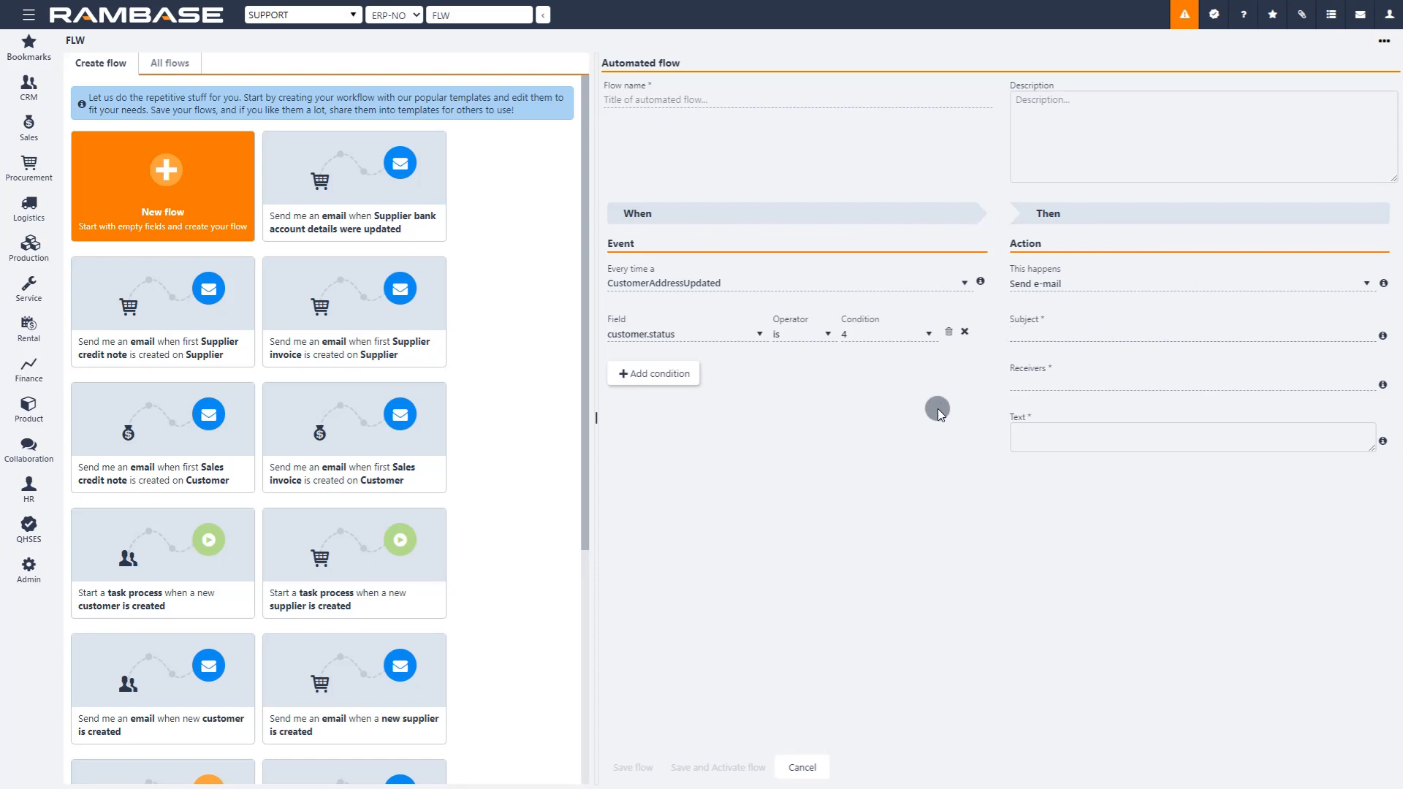
pyautogui.write('Customer ')
pyautogui.write('updates ')
pyautogui.write('adre')
pyautogui.write('ess')
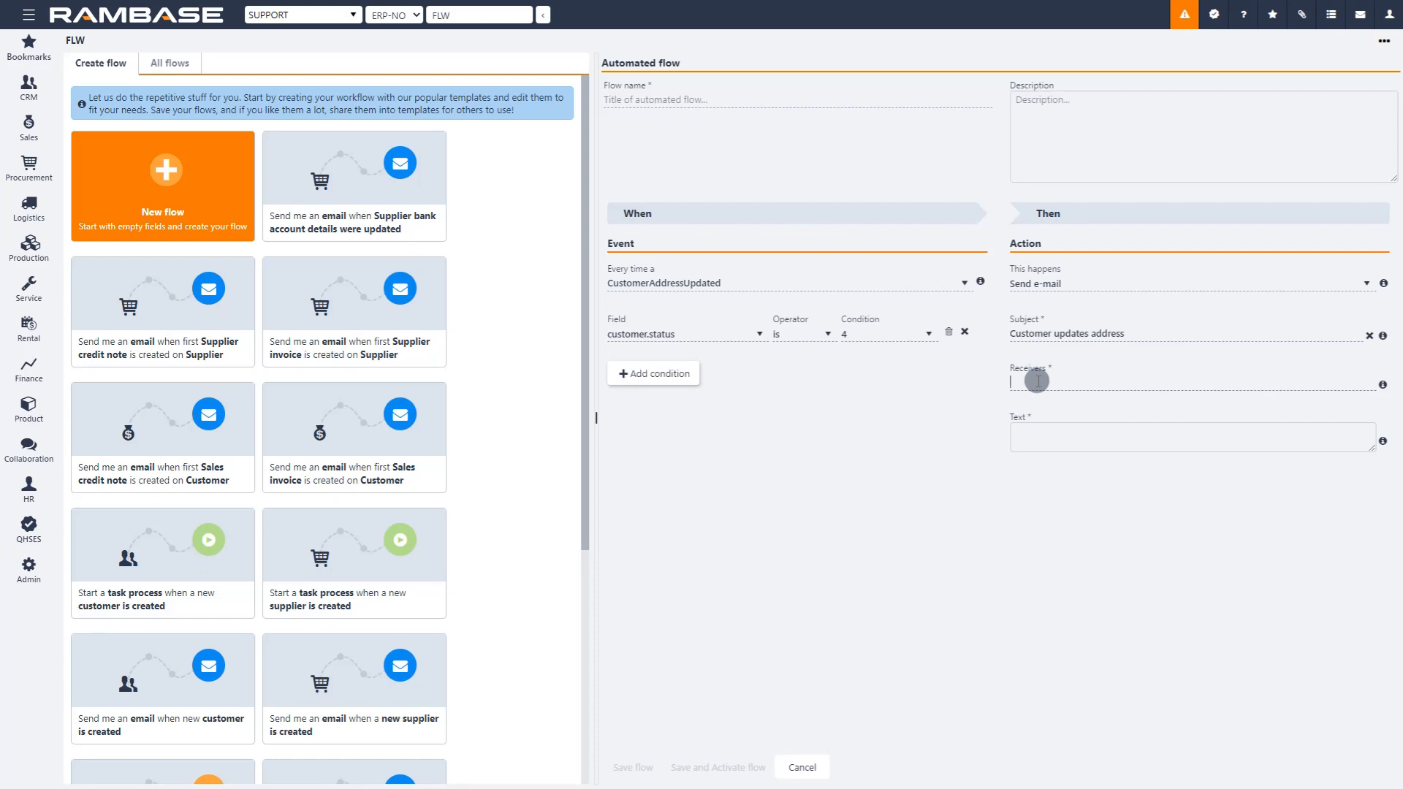
# Step: Fill in the receiver's e-mail address for the Send e-mail action
pyautogui.click(1038, 380)
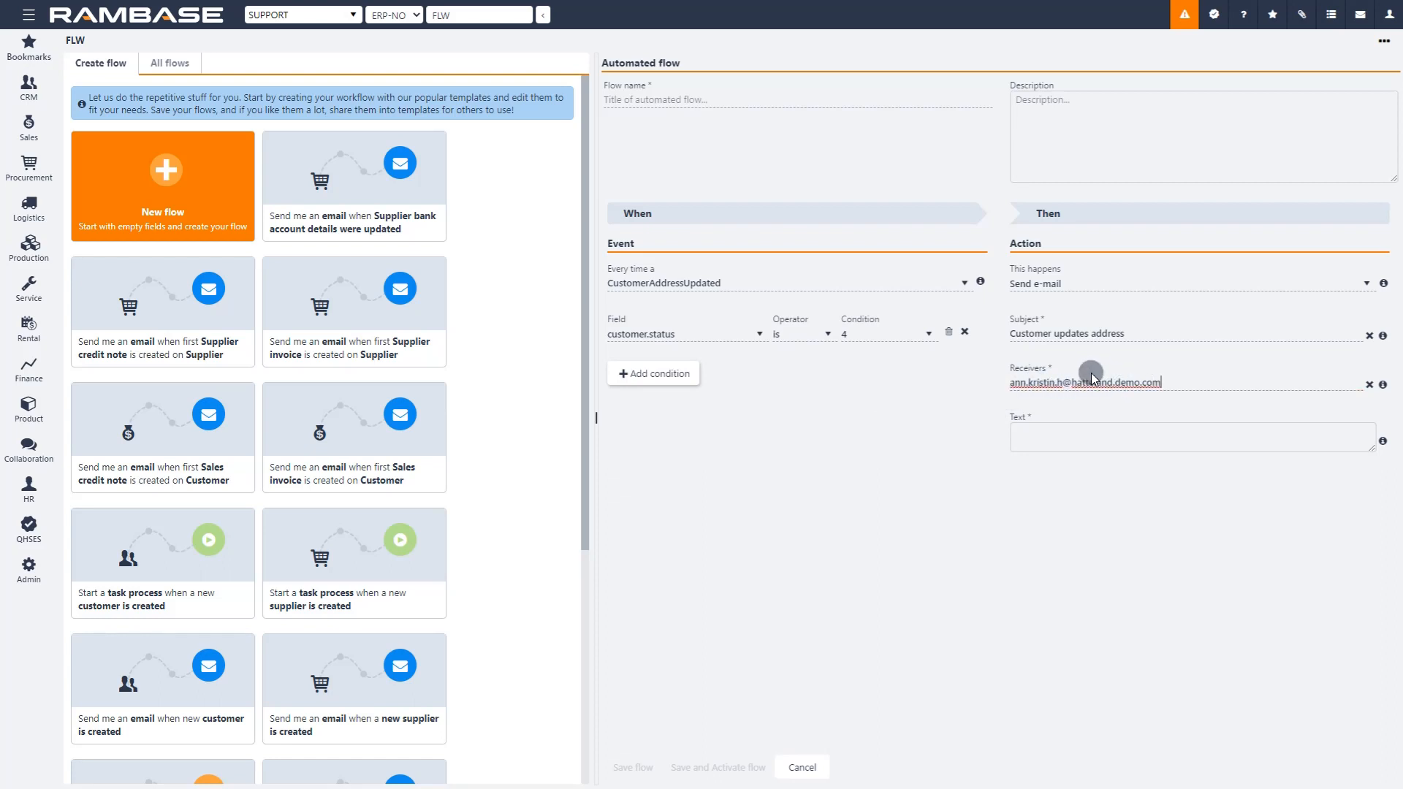
# Step: Enter "Customer address updated" as the text of the e-mail
pyautogui.click(1077, 440)
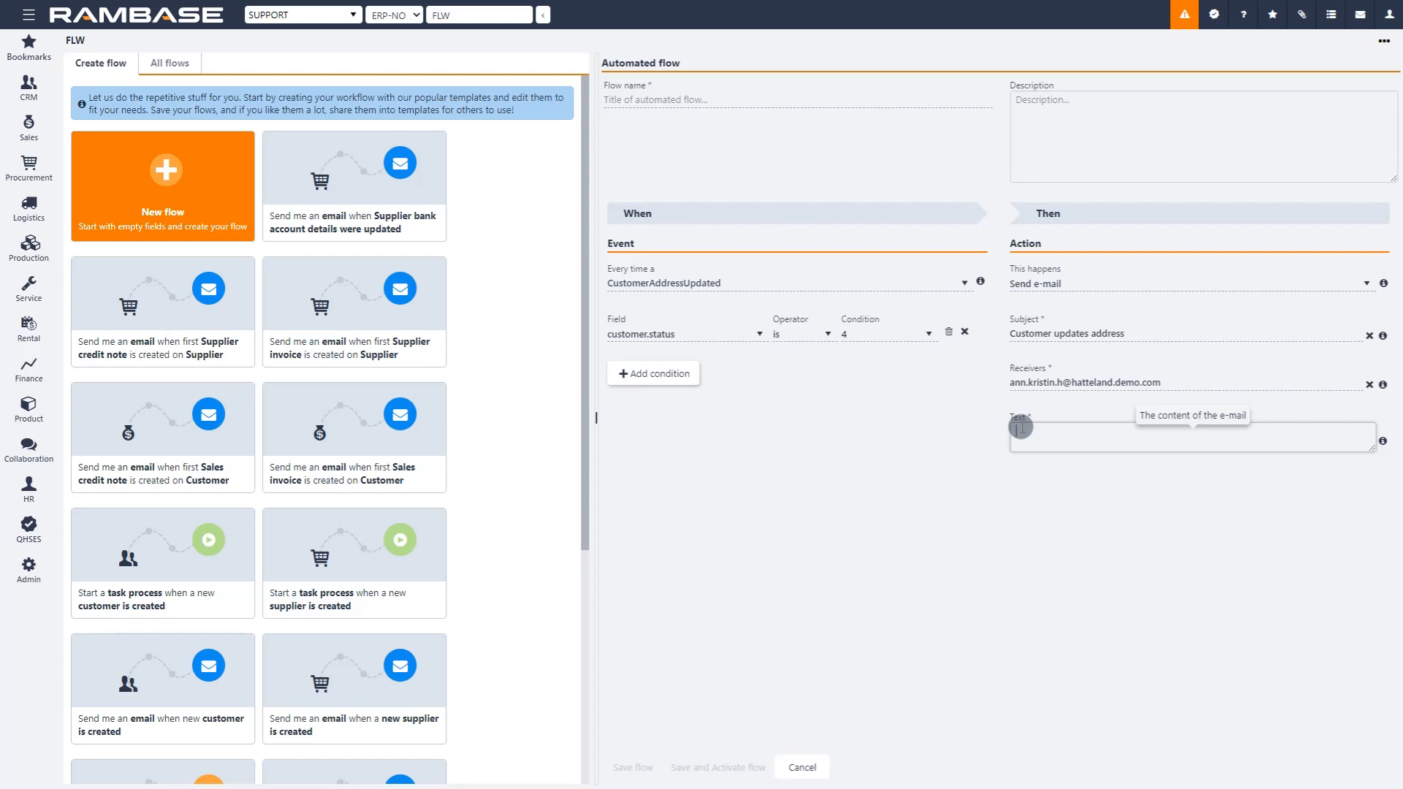
pyautogui.click(1021, 430)
pyautogui.write('C')
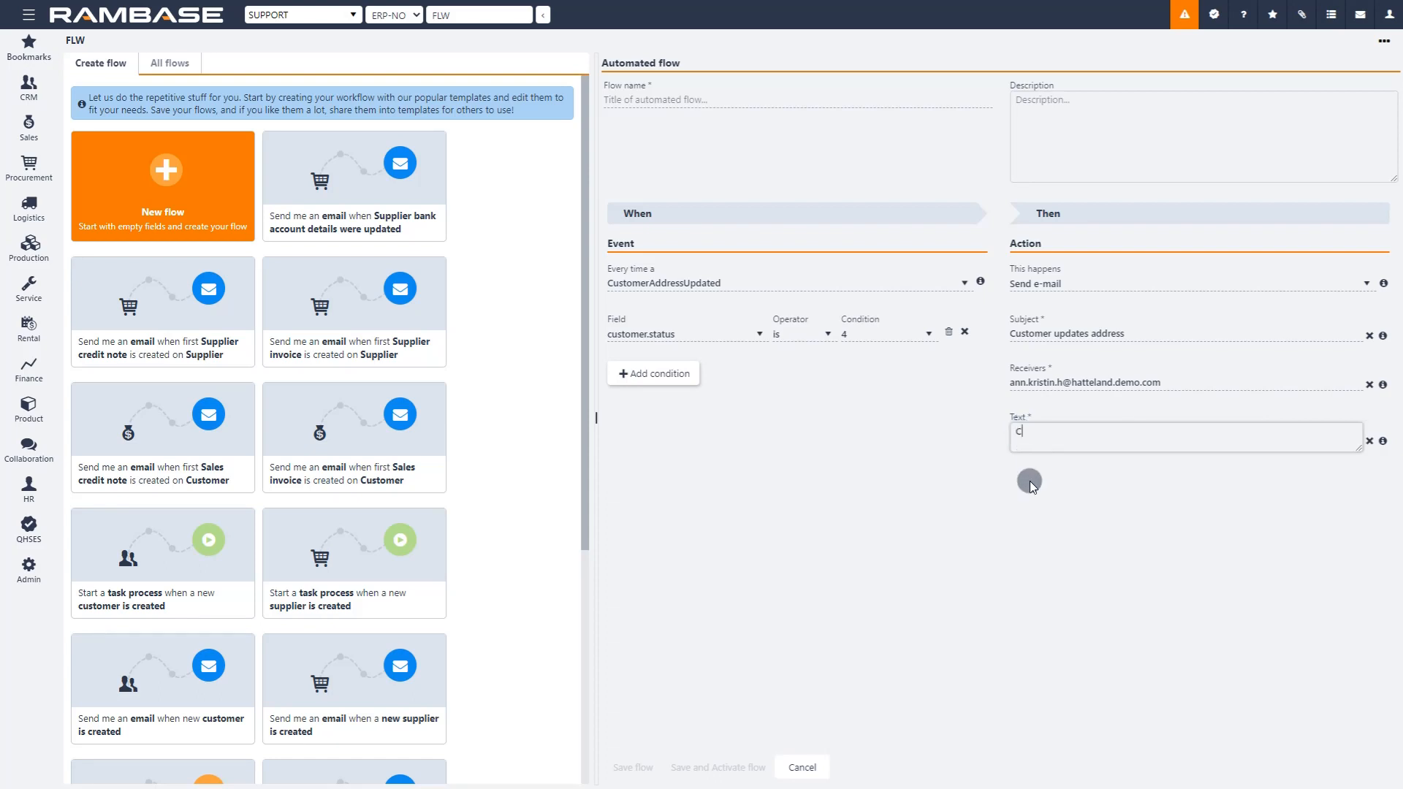
pyautogui.write('ustomer address updates')
pyautogui.press('BackSpace')
pyautogui.write('d')
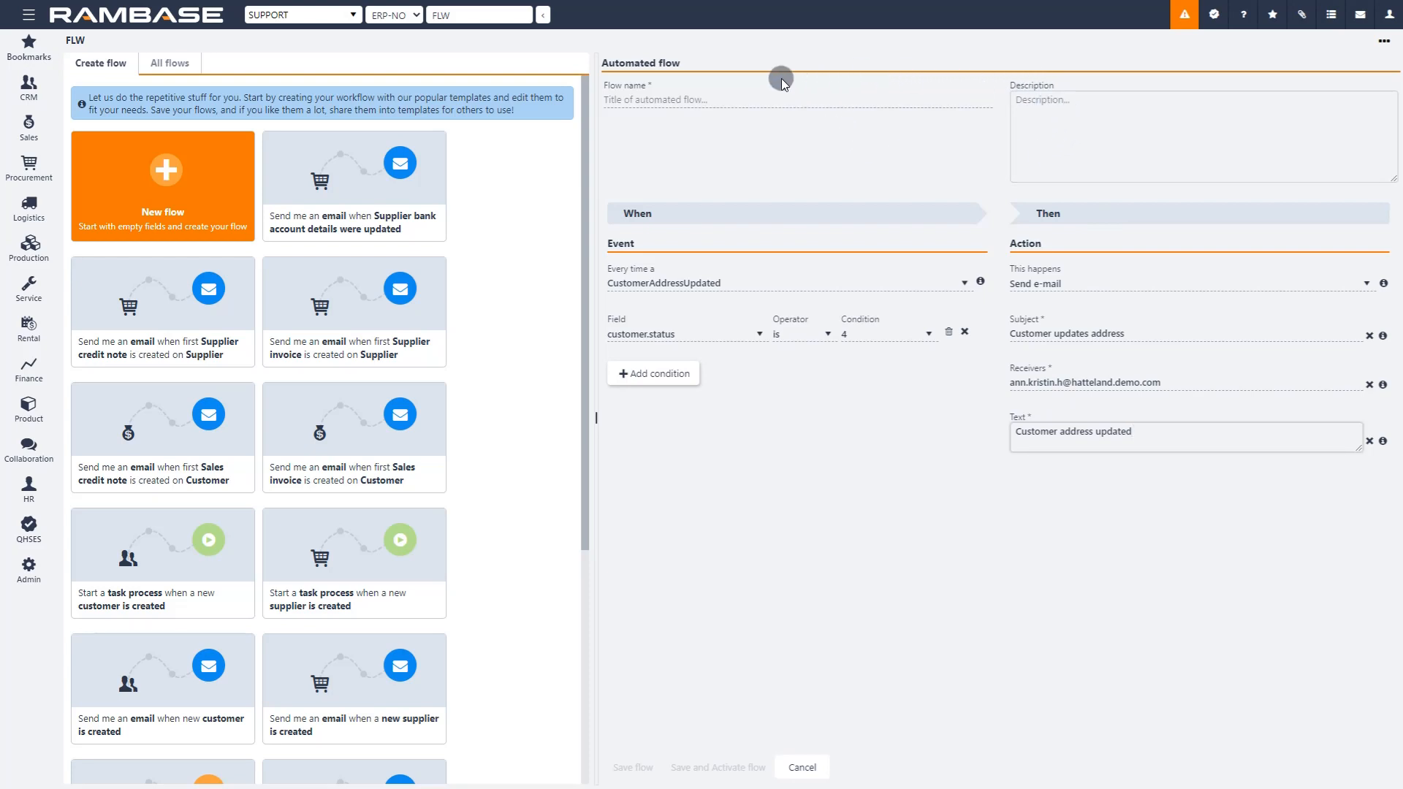
# Step: Name the flow "Send email if customer address is updated" and save it without activating it
pyautogui.click(647, 99)
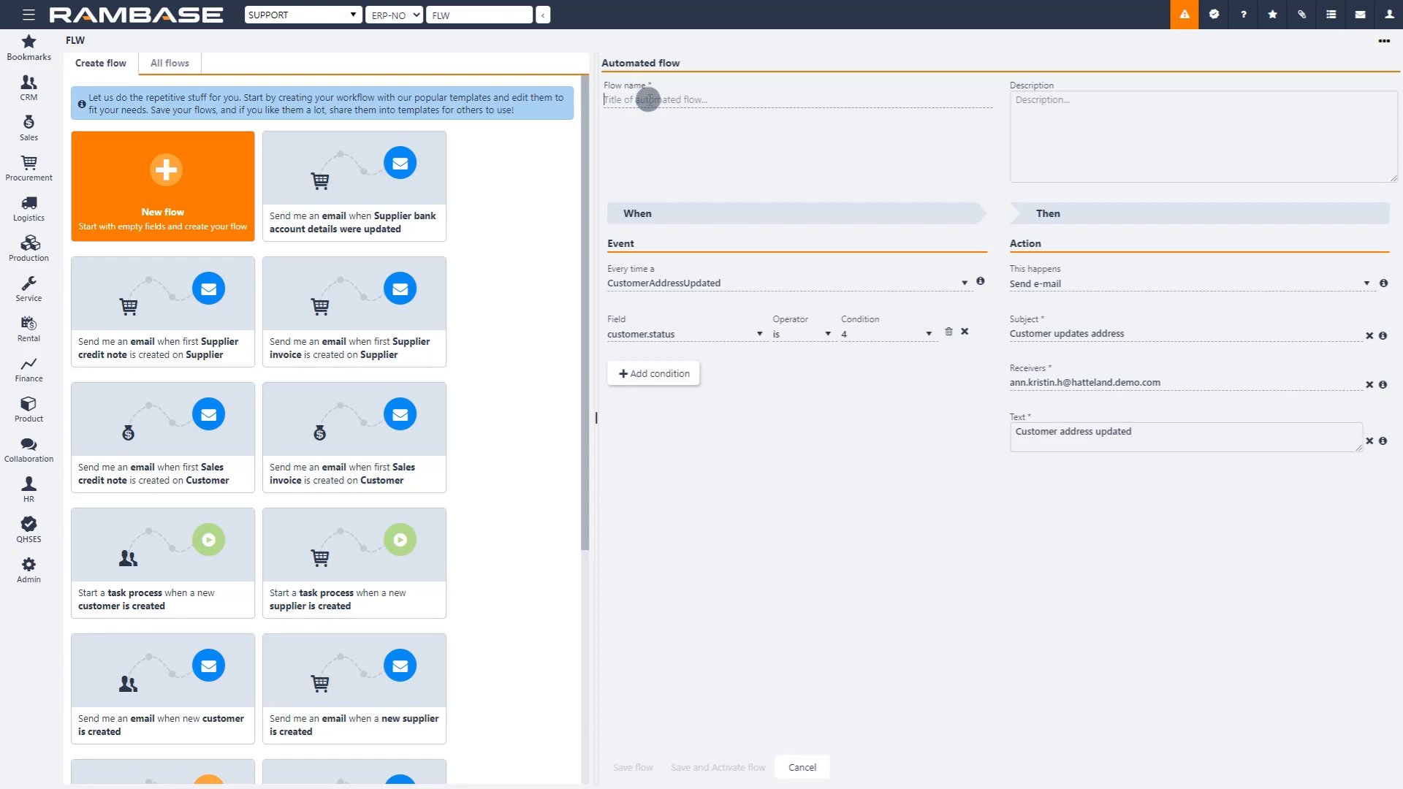
pyautogui.write('Send email if customer address is updated')
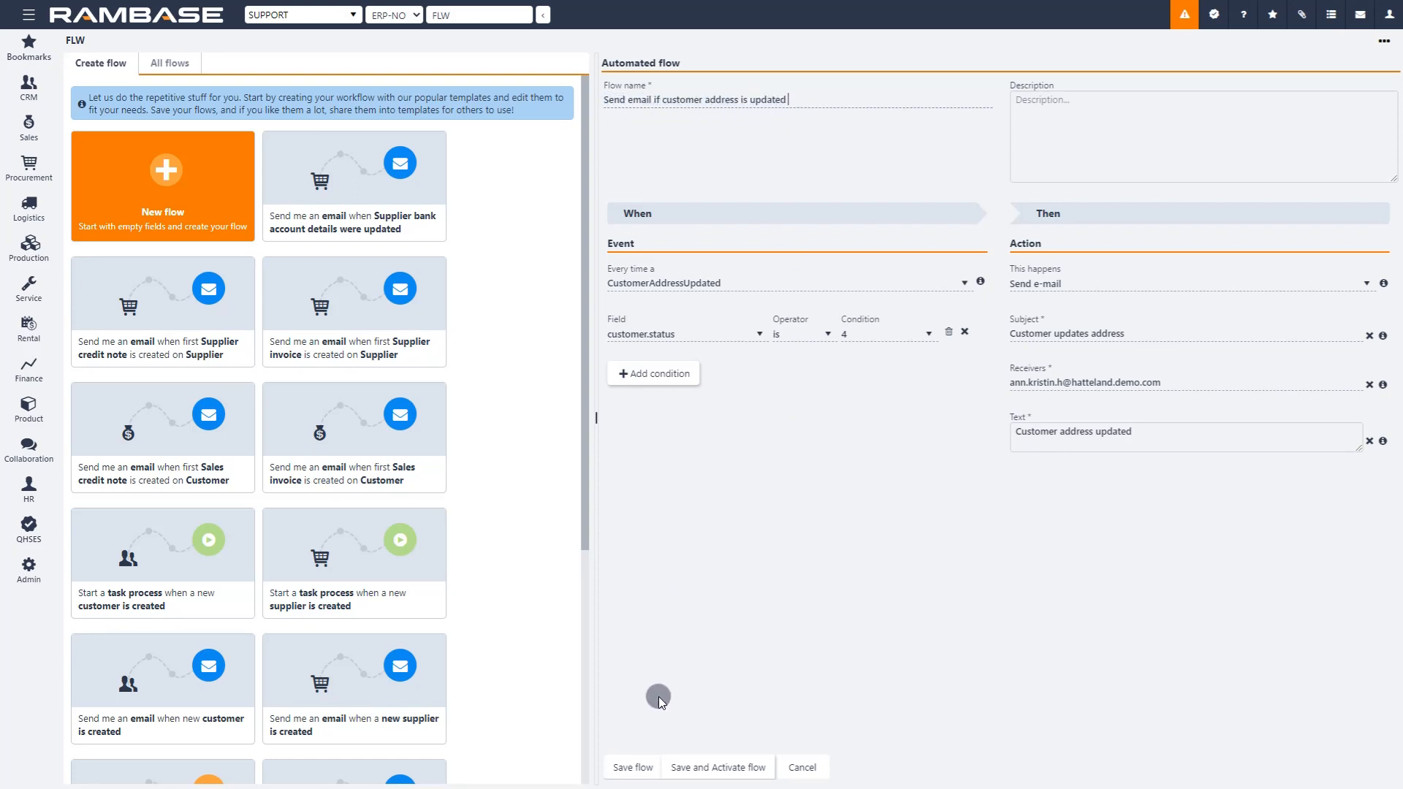
pyautogui.click(626, 767)
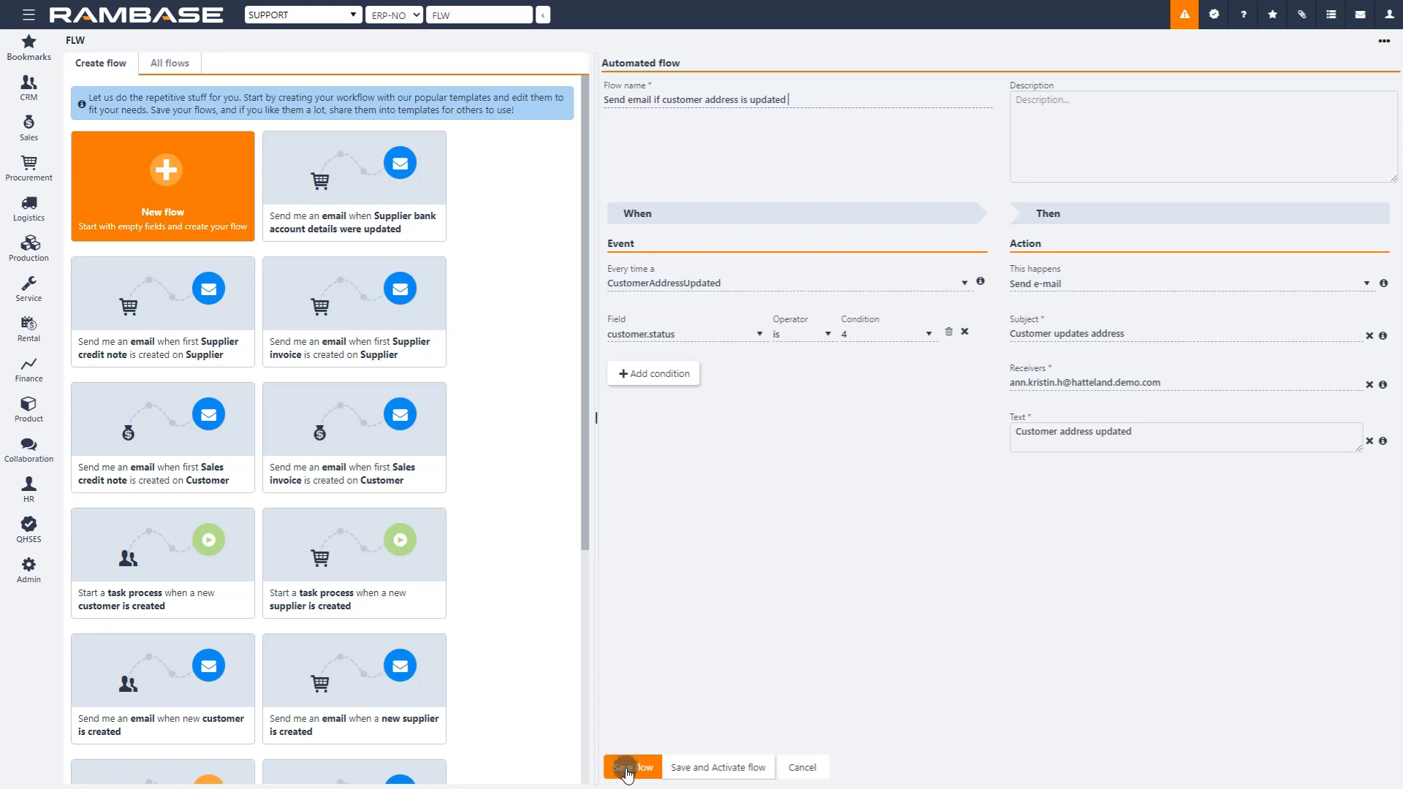
# Step: Save the new flow as a draft, leaving it inactive
pyautogui.click(708, 771)
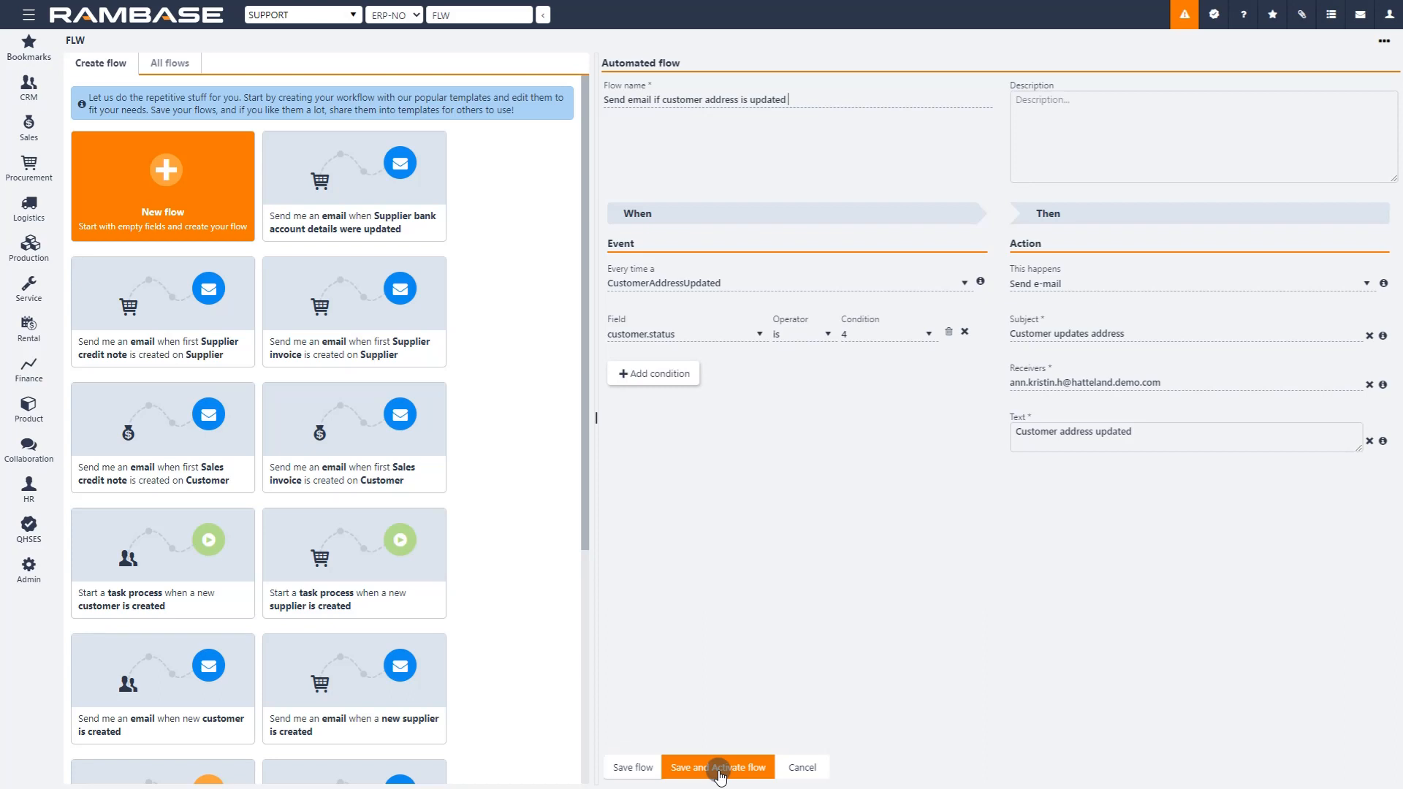
pyautogui.click(633, 769)
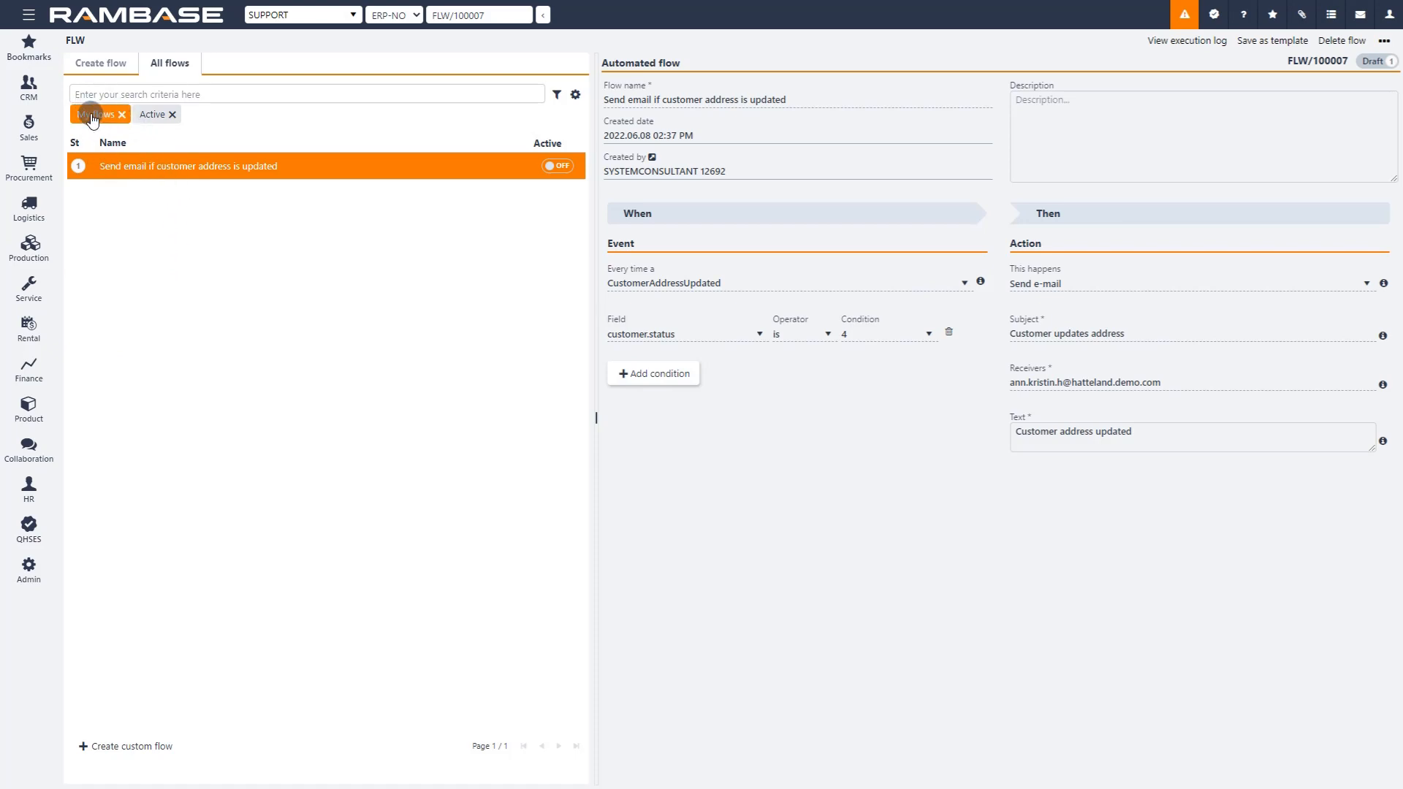
# Step: Try the Active and My flows filters on the list of all flows, ending with only My flows applied
pyautogui.click(149, 117)
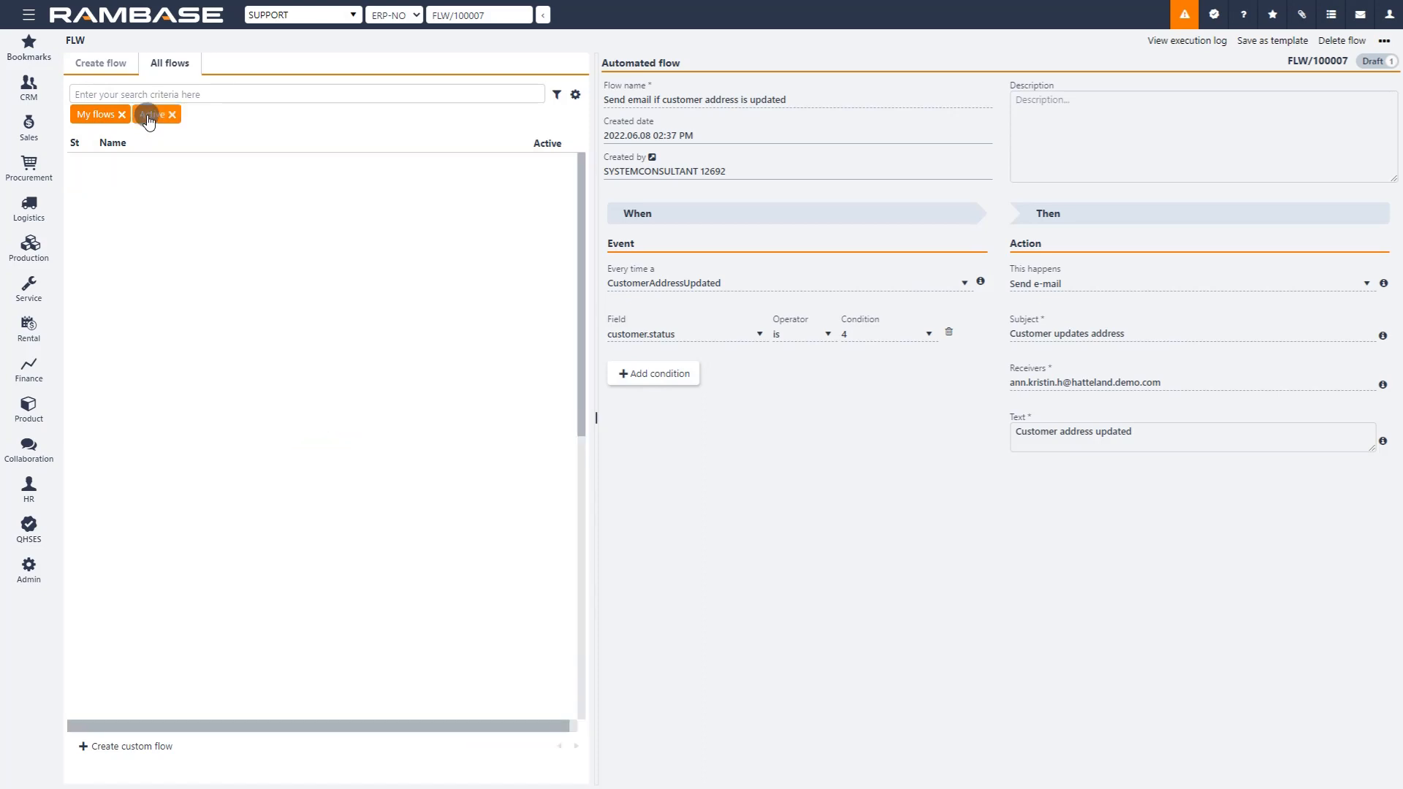
pyautogui.click(149, 117)
pyautogui.click(95, 116)
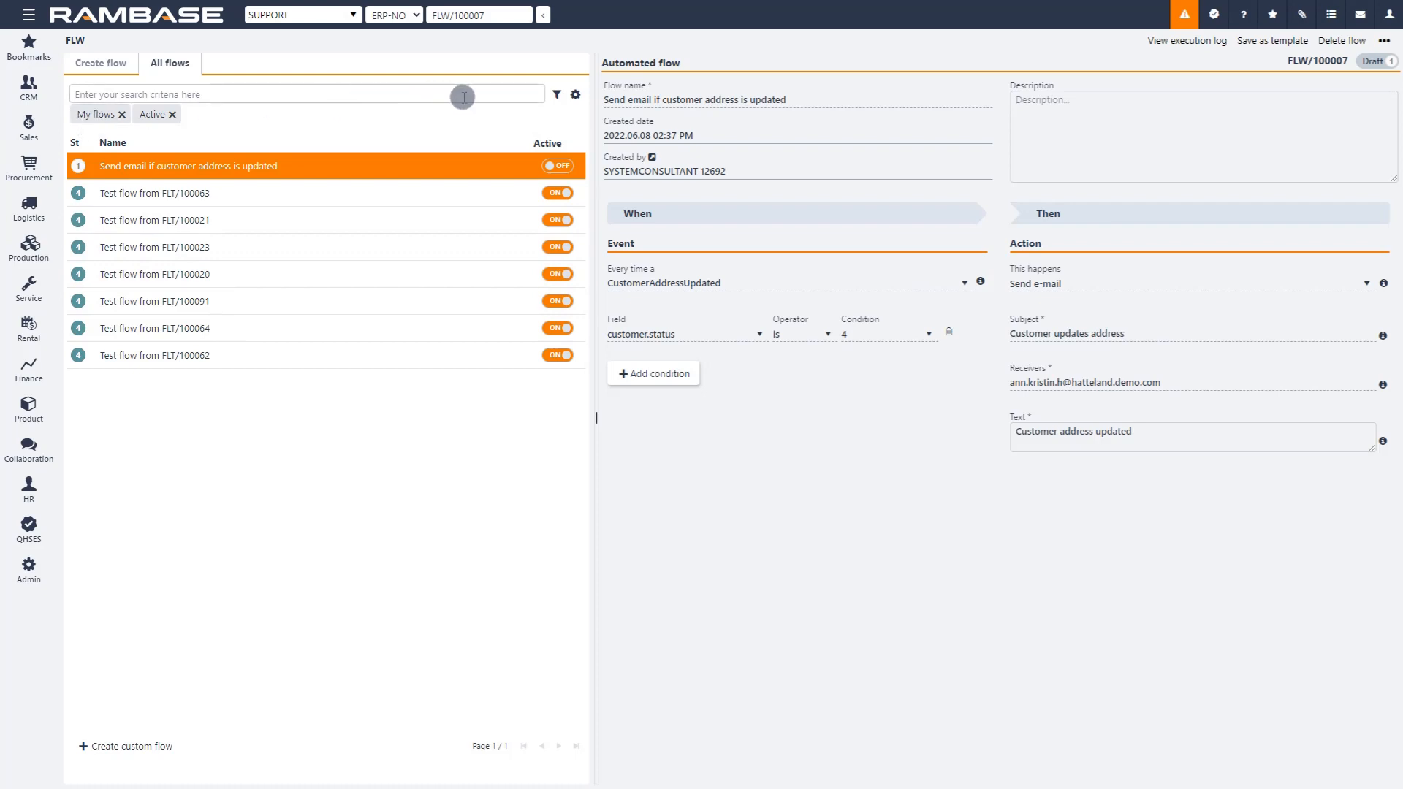
pyautogui.click(108, 115)
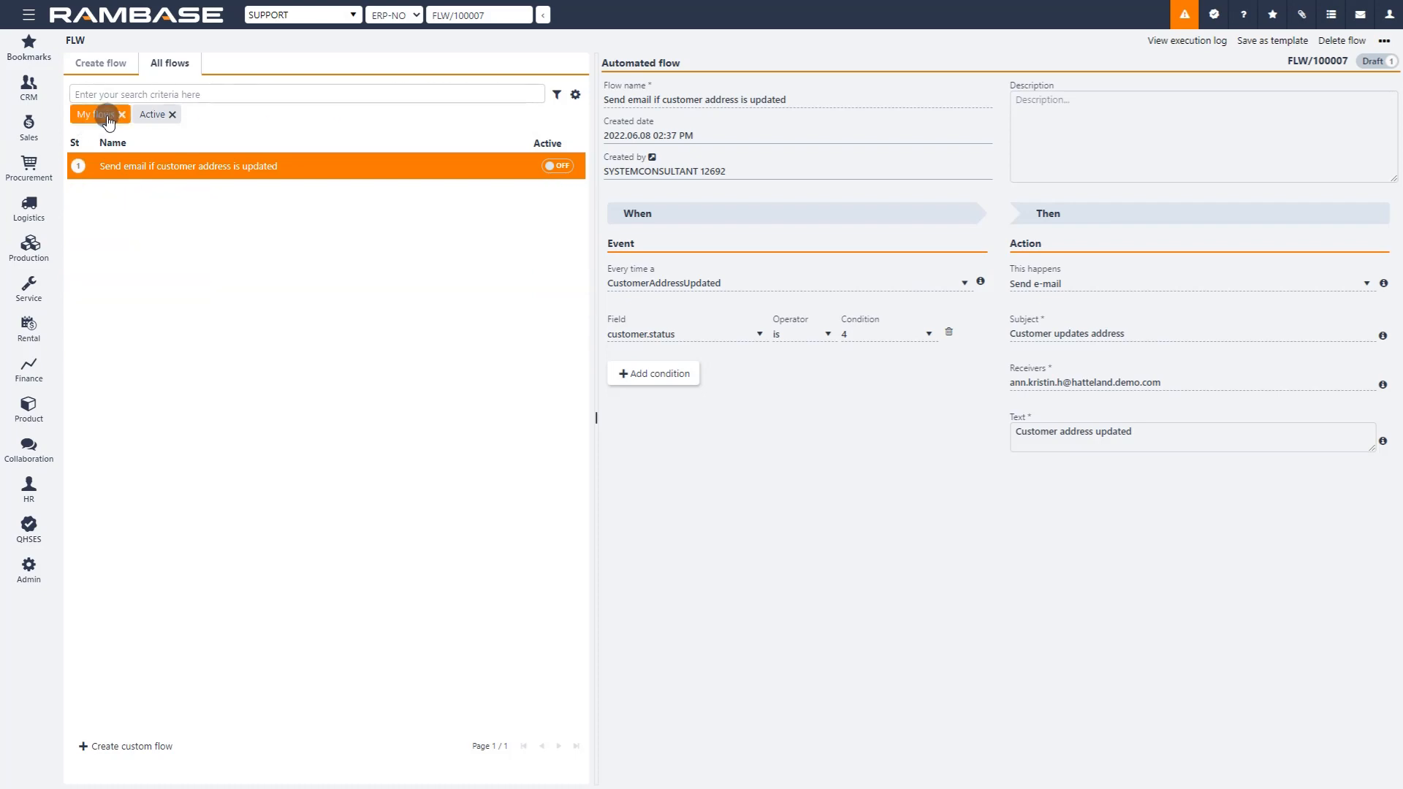
# Step: Look at the flow list's column settings and its standard and custom filter options
pyautogui.click(574, 96)
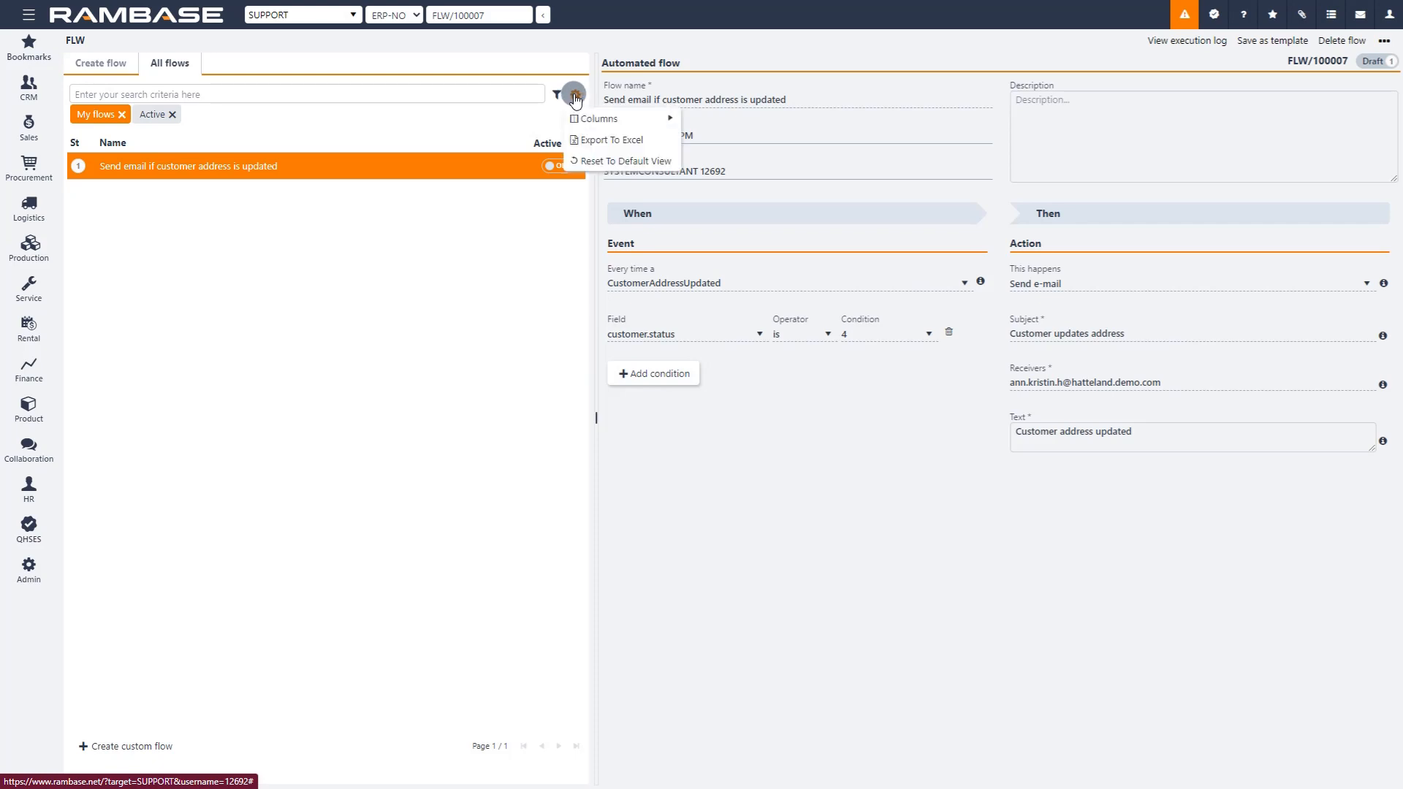
pyautogui.click(555, 94)
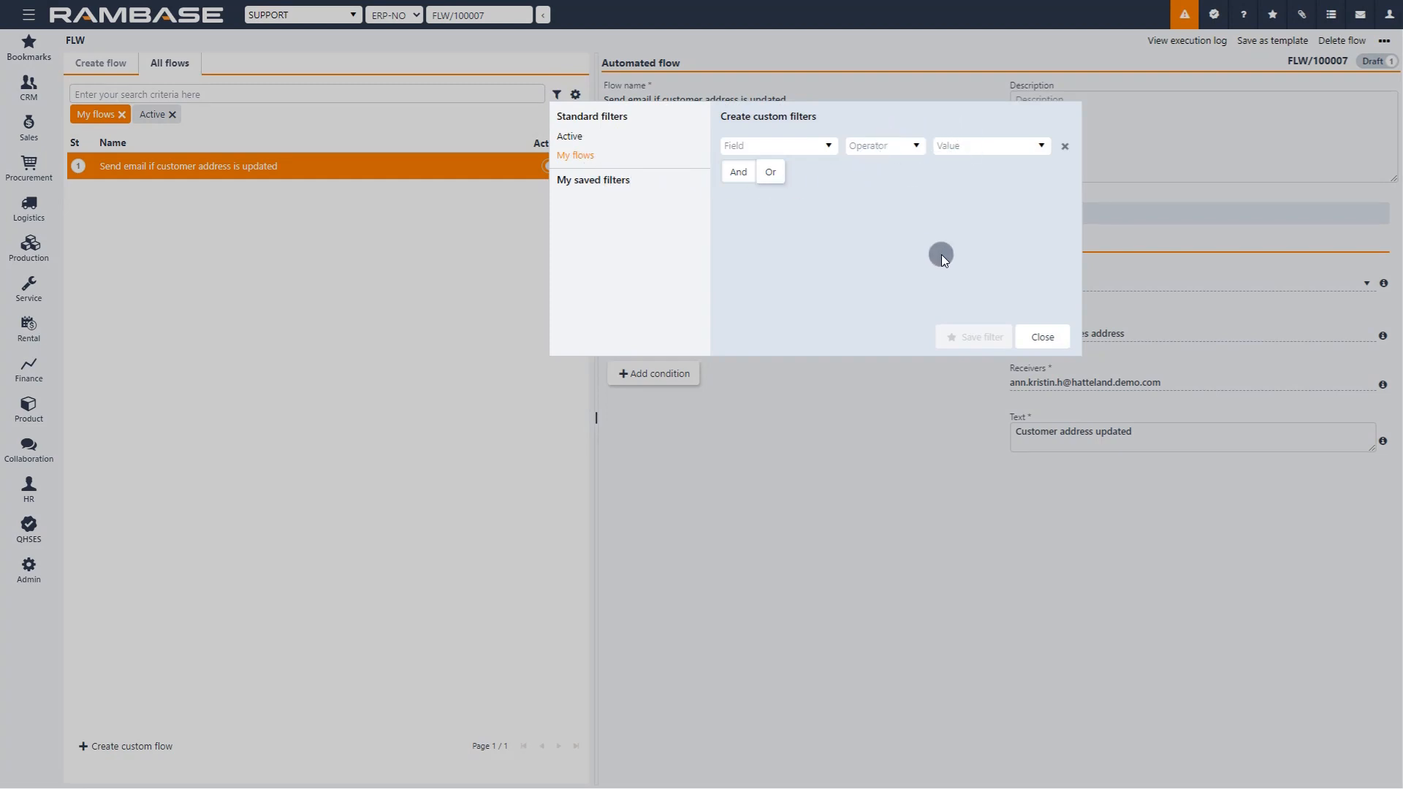
pyautogui.click(1042, 336)
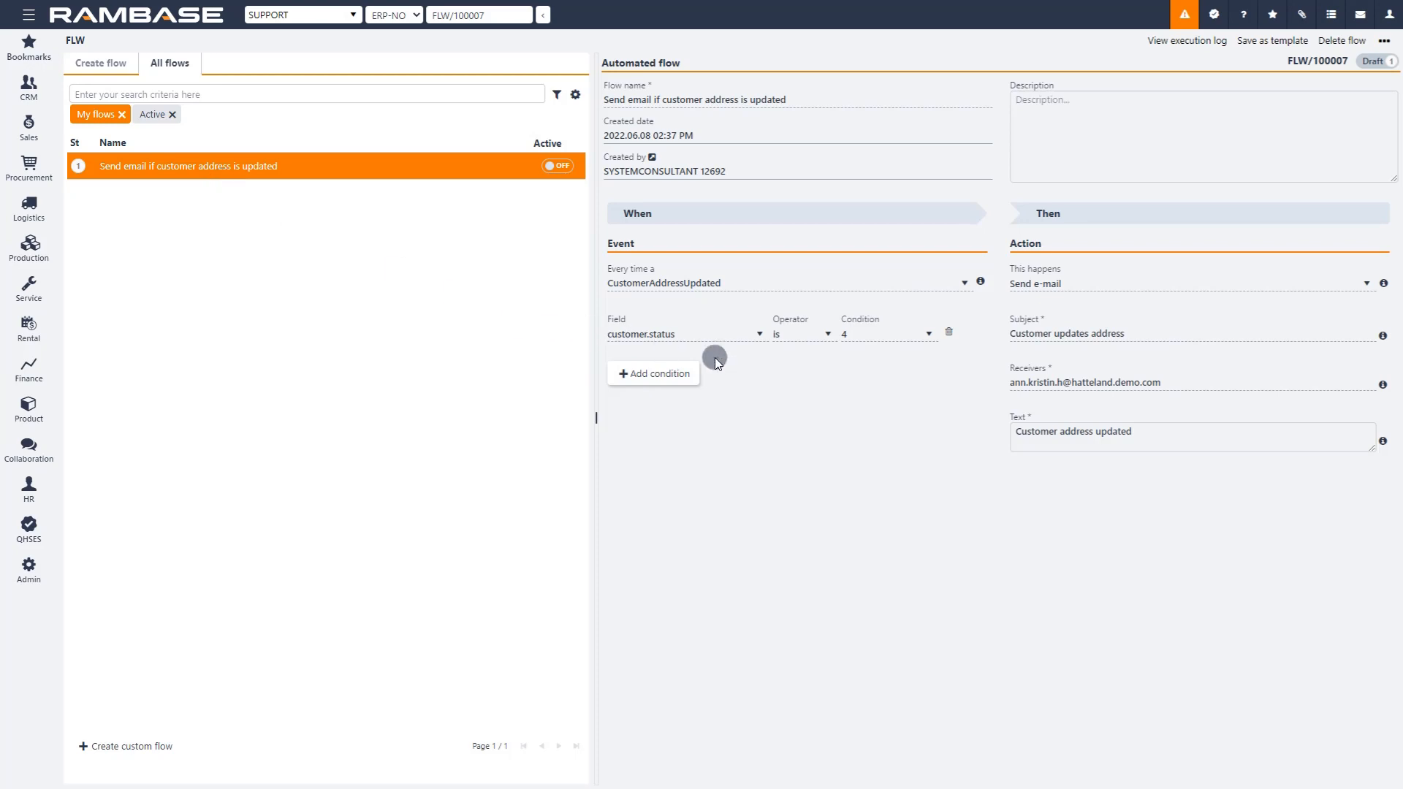
# Step: Append the customer.name macro to the e-mail text after "Customer address updated"
pyautogui.click(1152, 433)
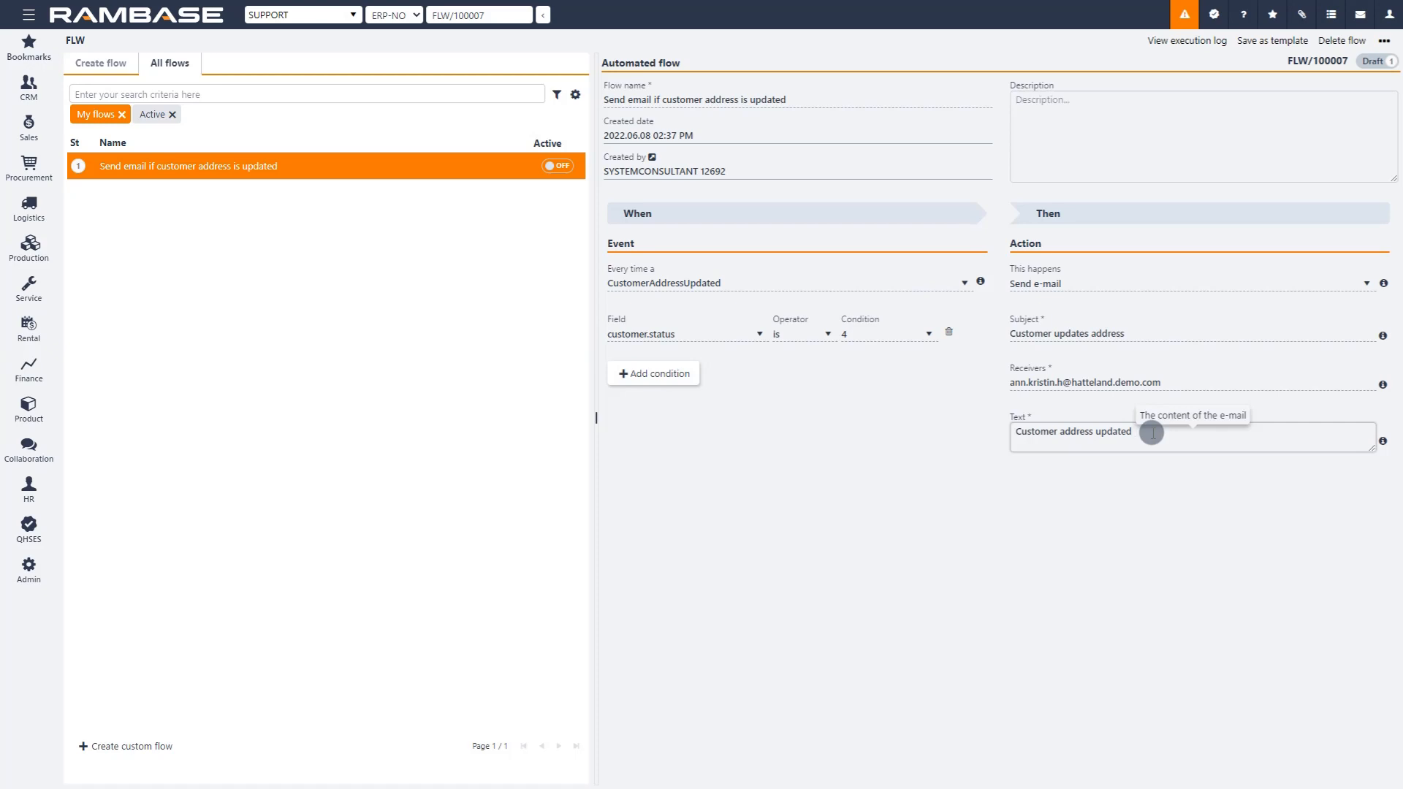
pyautogui.write('{{')
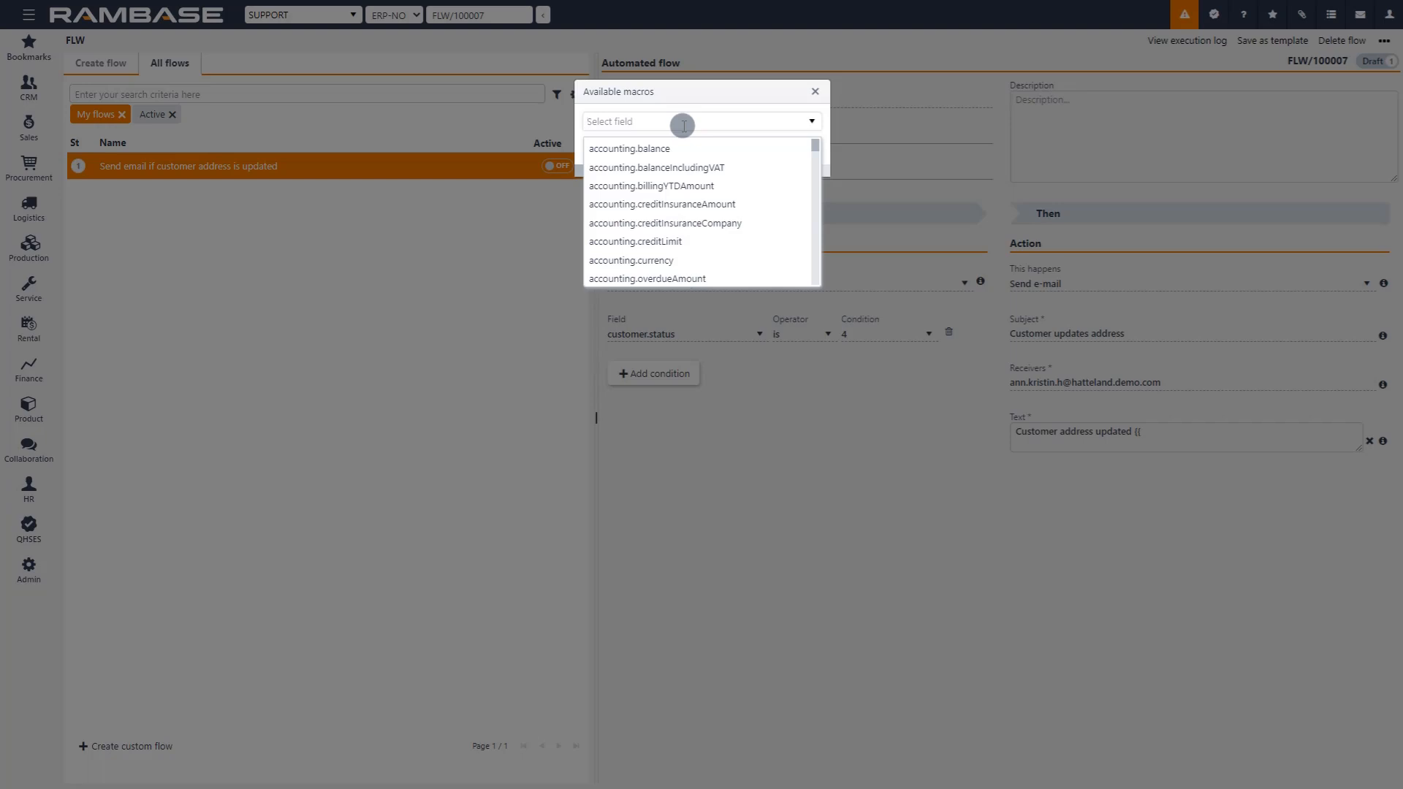
pyautogui.write('customer')
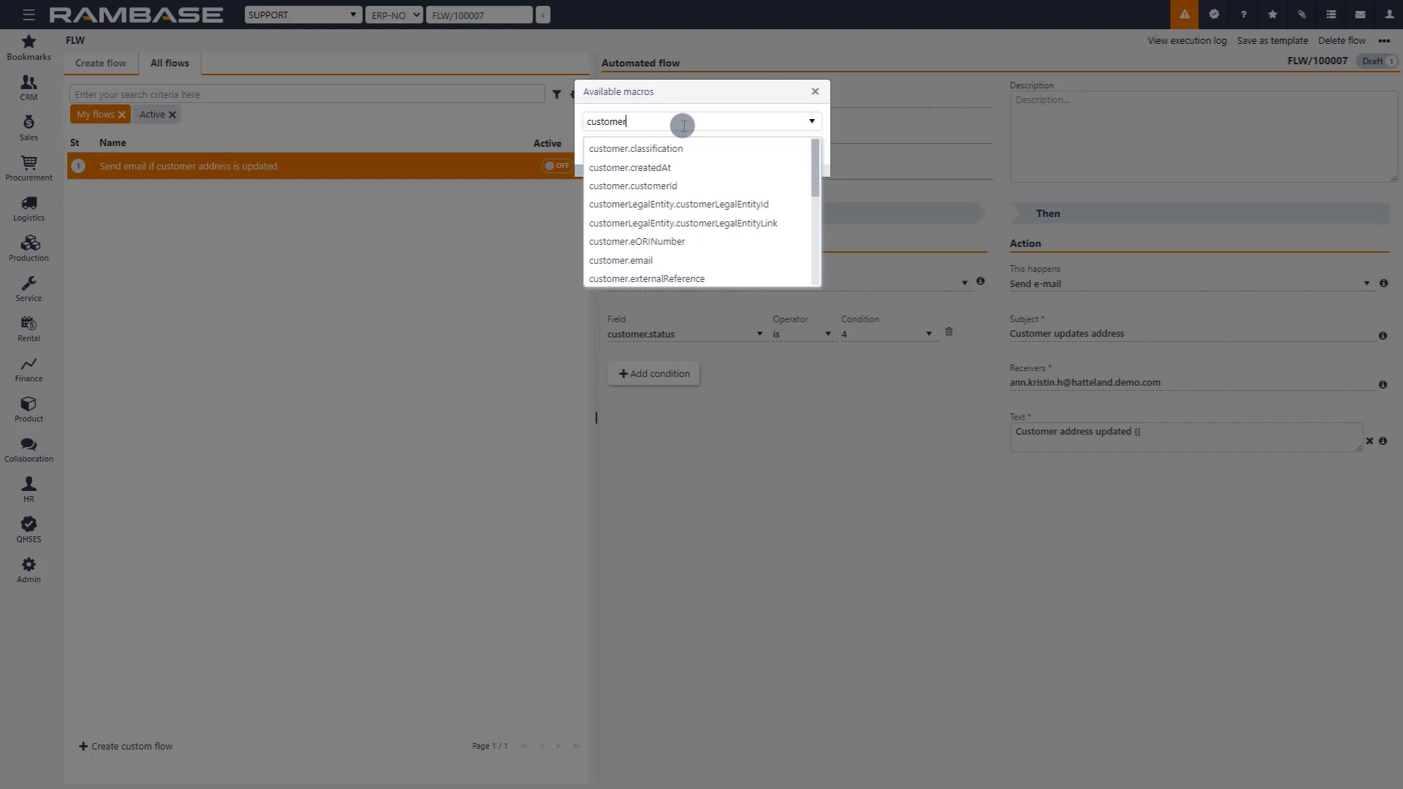
pyautogui.write('.nam')
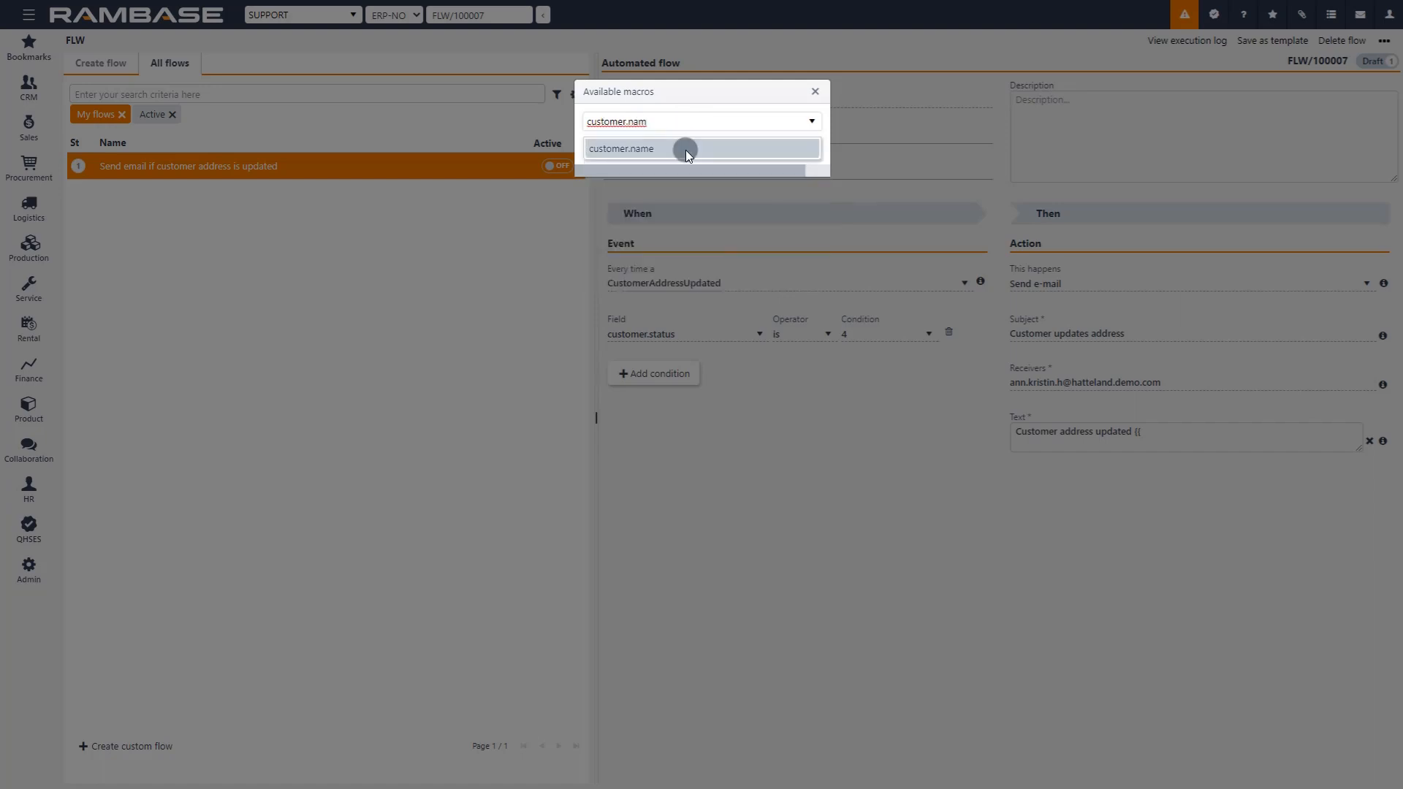
pyautogui.click(685, 150)
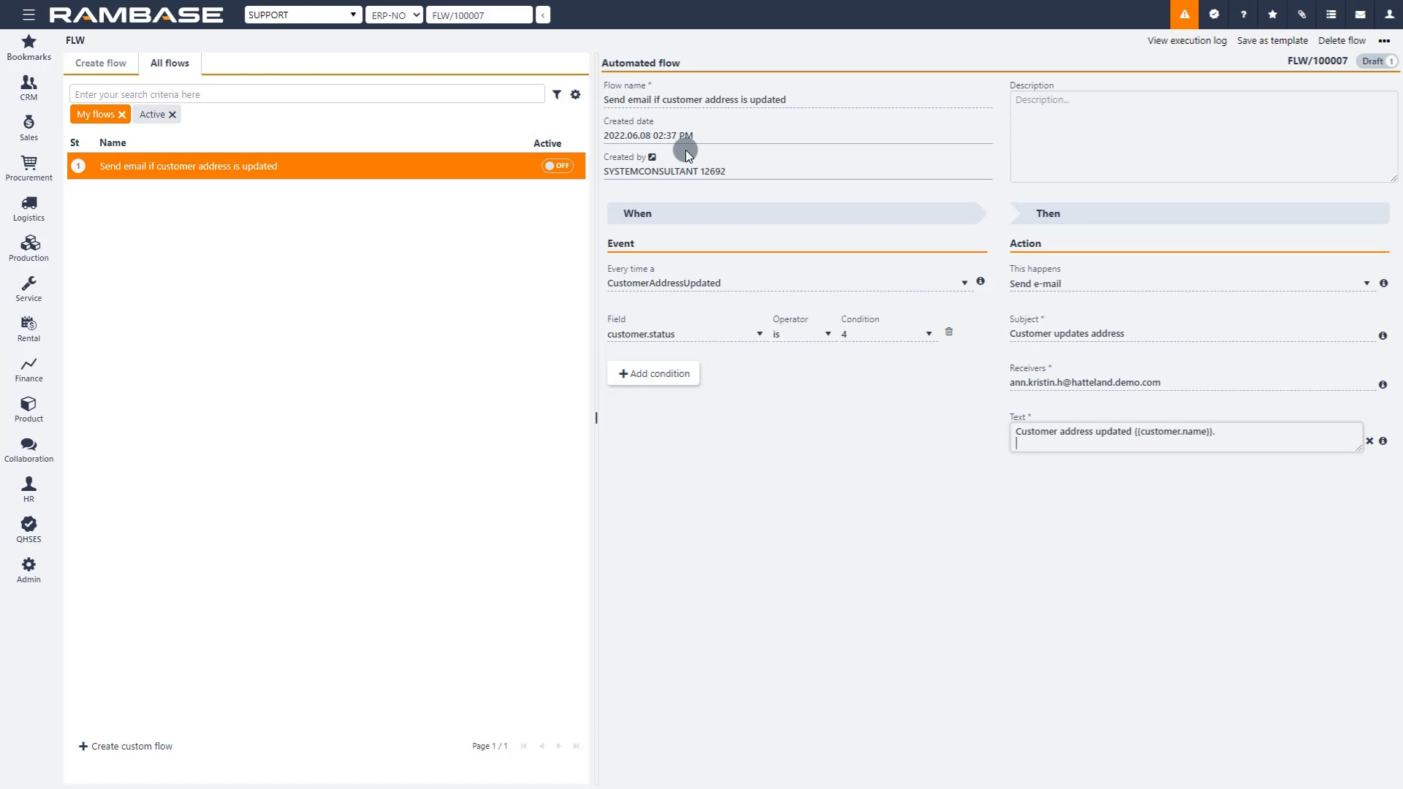
# Step: Add a second line to the e-mail text with the customer.customerId macro, prefixed with "CUS/"
pyautogui.write('{{')
pyautogui.write('customer.')
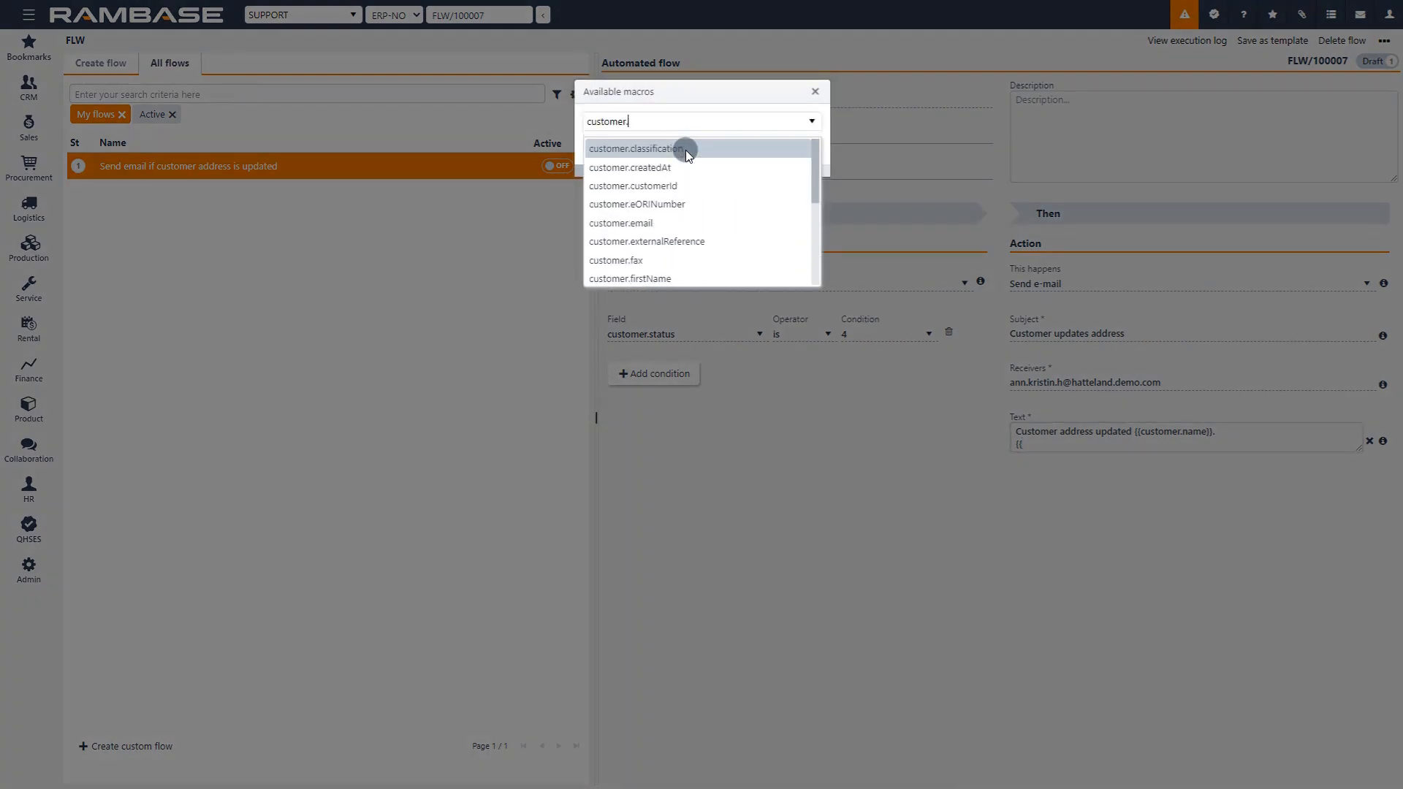
pyautogui.write('custo')
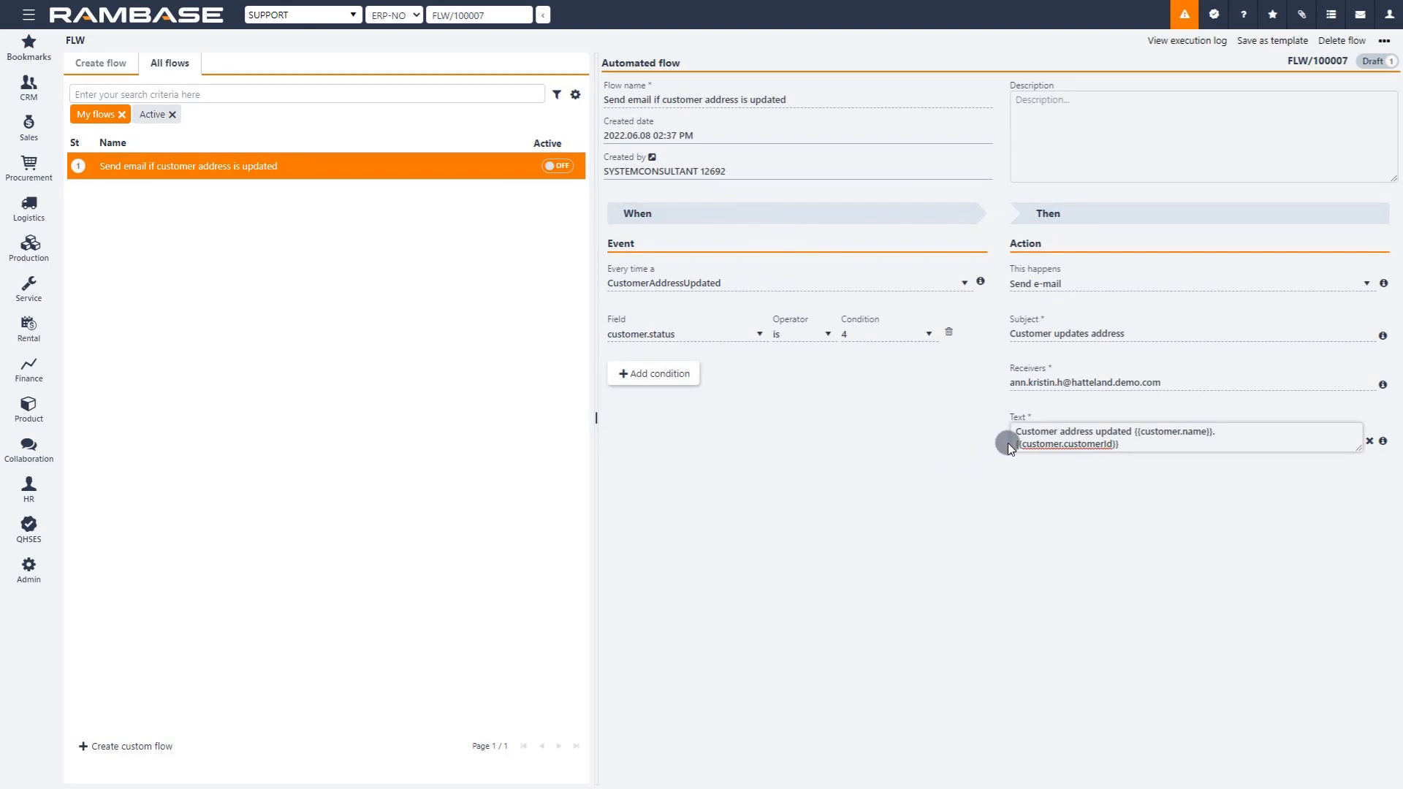
pyautogui.click(1025, 451)
pyautogui.write('Cus')
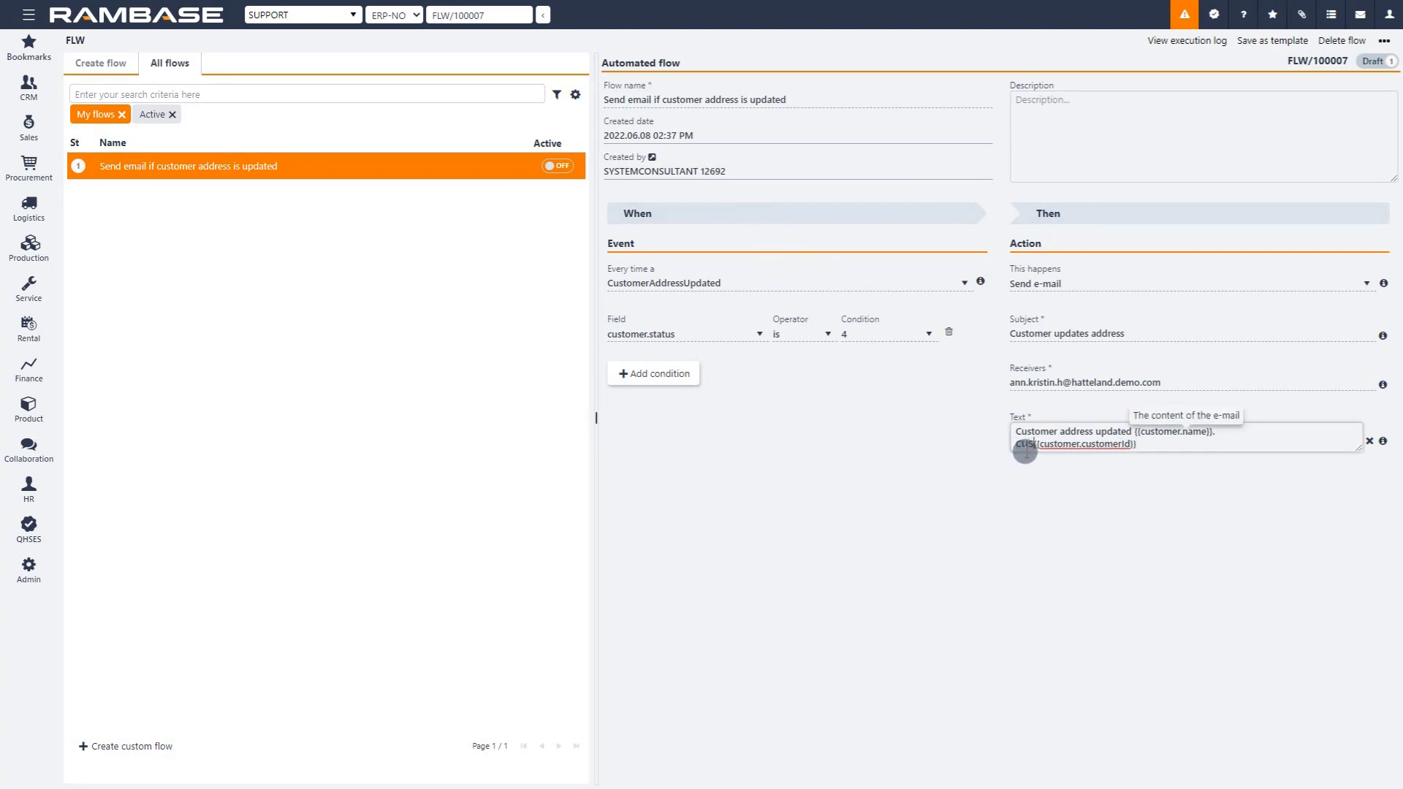
pyautogui.write('/')
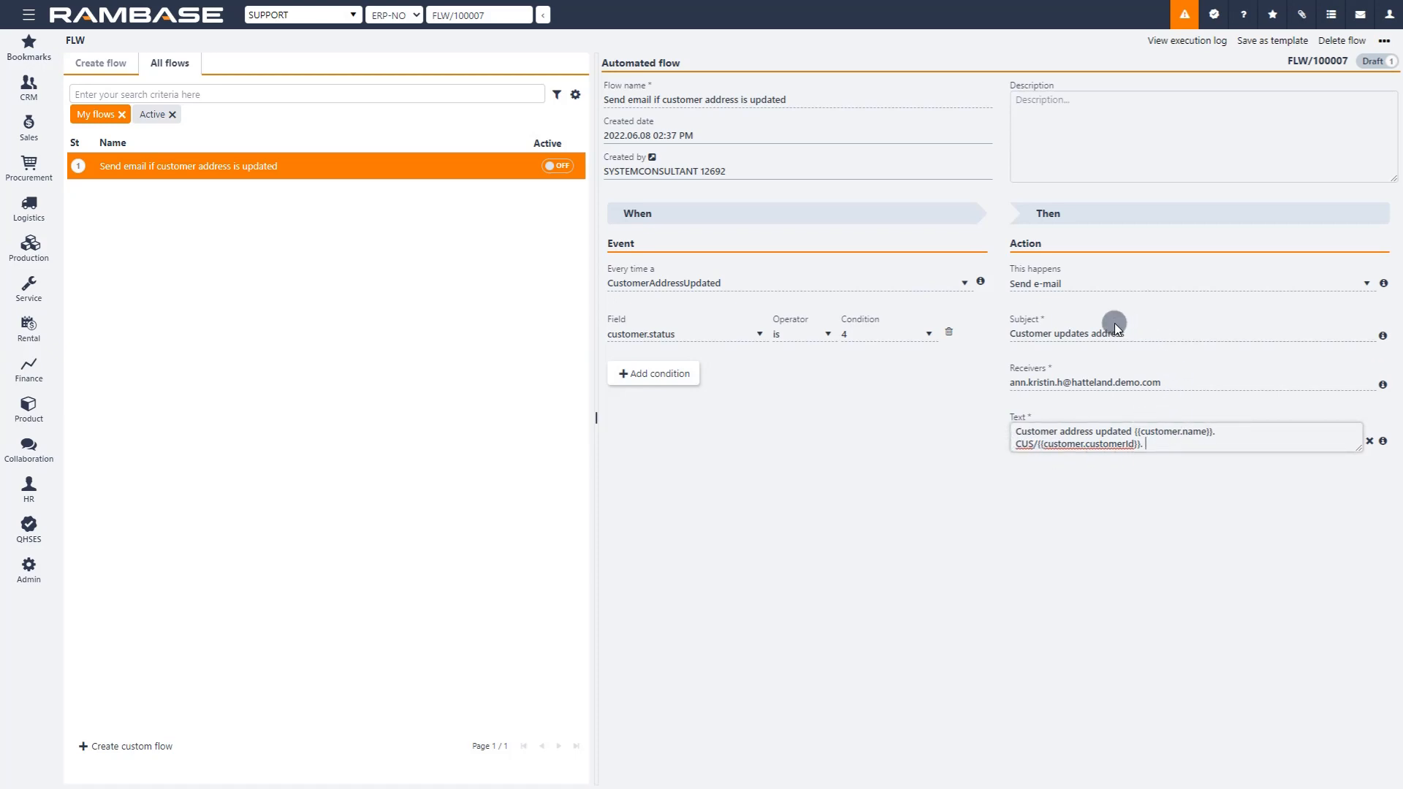
# Step: Append the customer.name macro to the e-mail subject "Customer updates address"
pyautogui.tripleClick(1137, 333)
pyautogui.click(1137, 332)
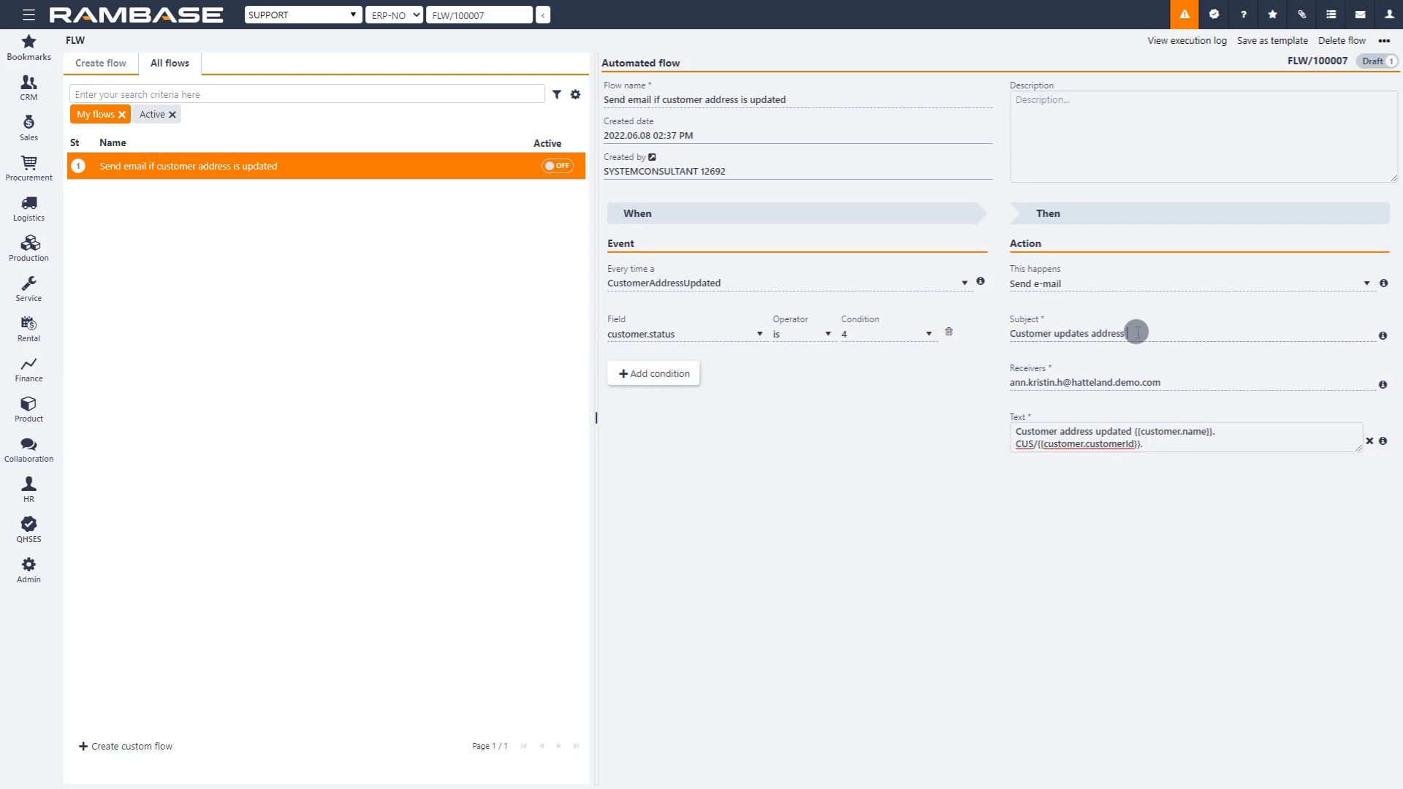
pyautogui.click(1137, 332)
pyautogui.write('{{')
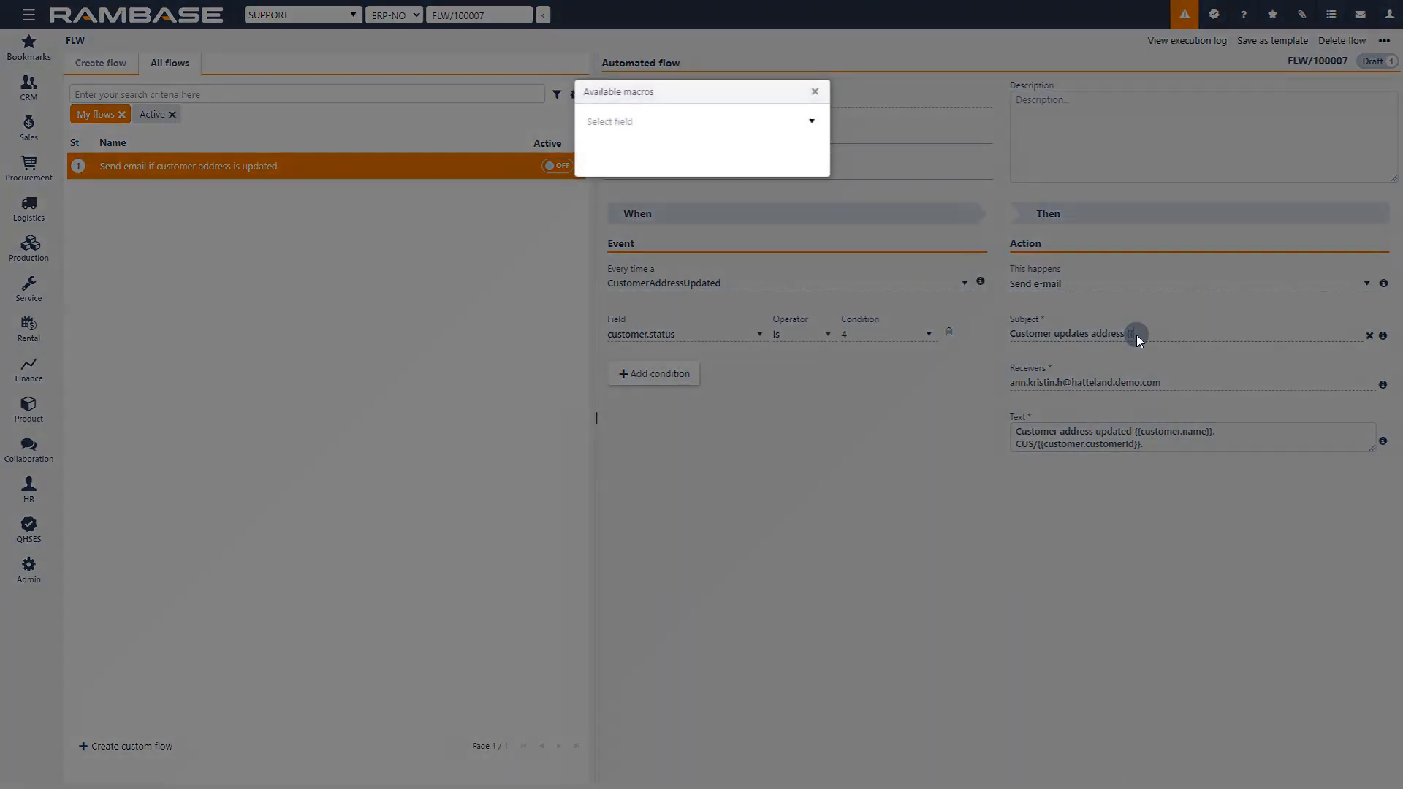
pyautogui.write('customer.')
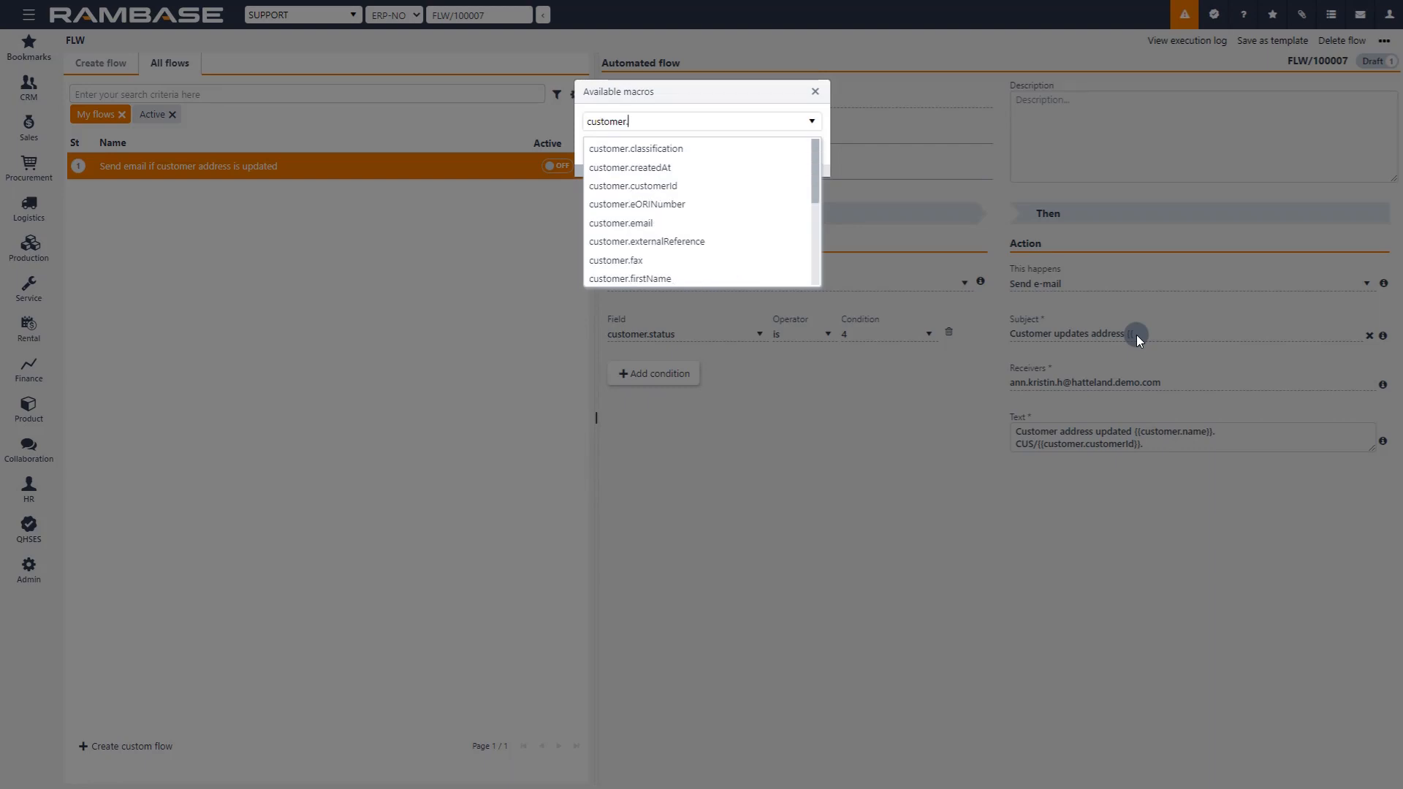
pyautogui.write('name')
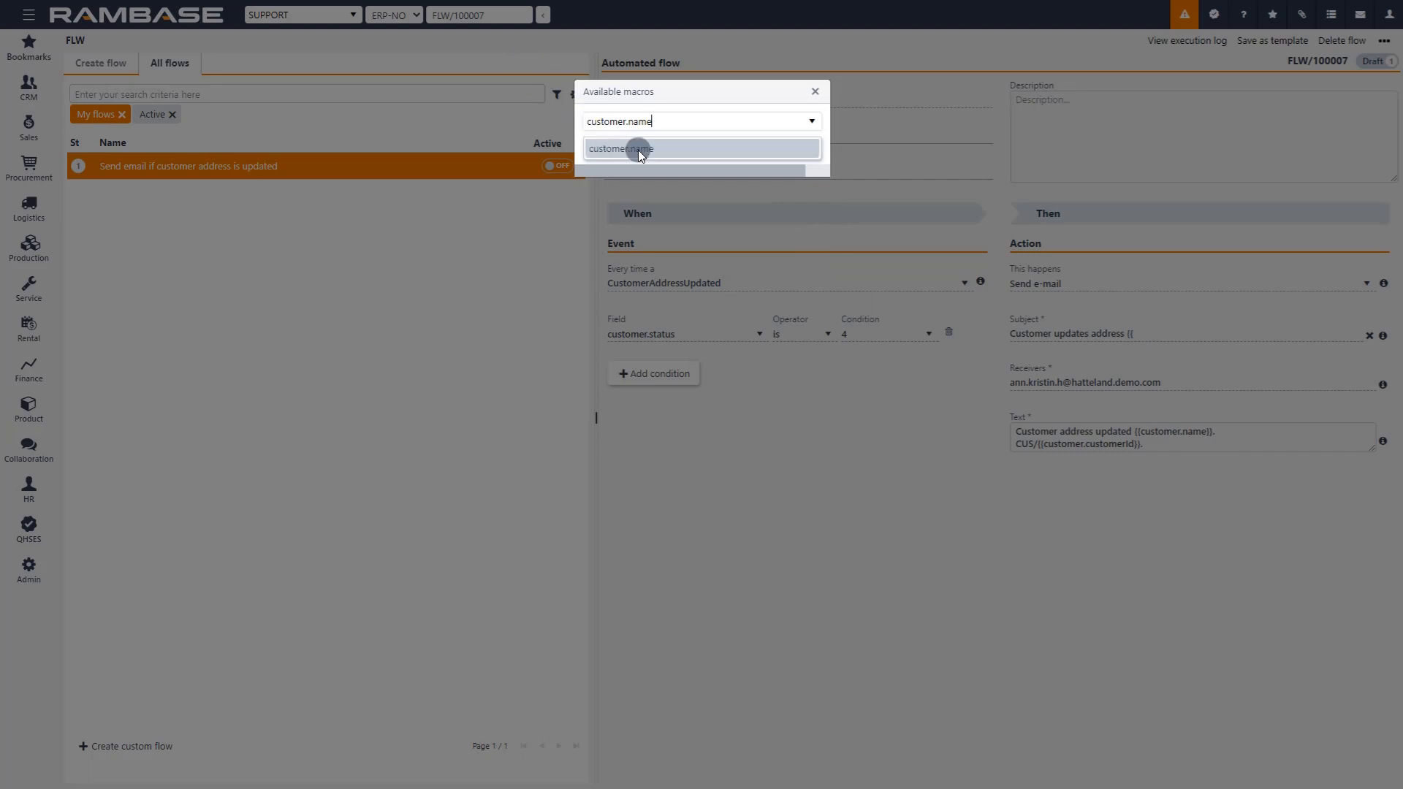
pyautogui.click(638, 151)
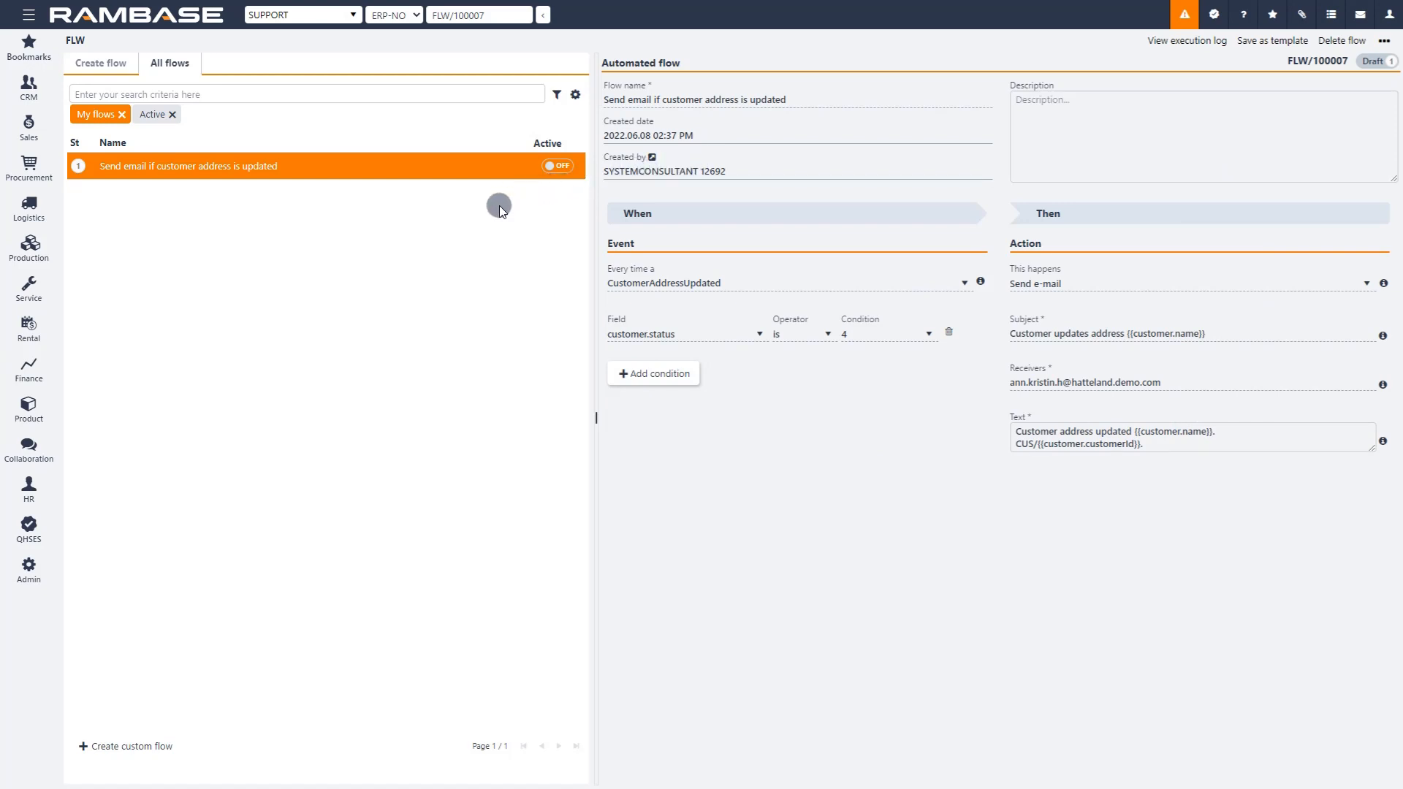
# Step: Activate the flow "Send email if customer address is updated" and save it as a template
pyautogui.click(556, 168)
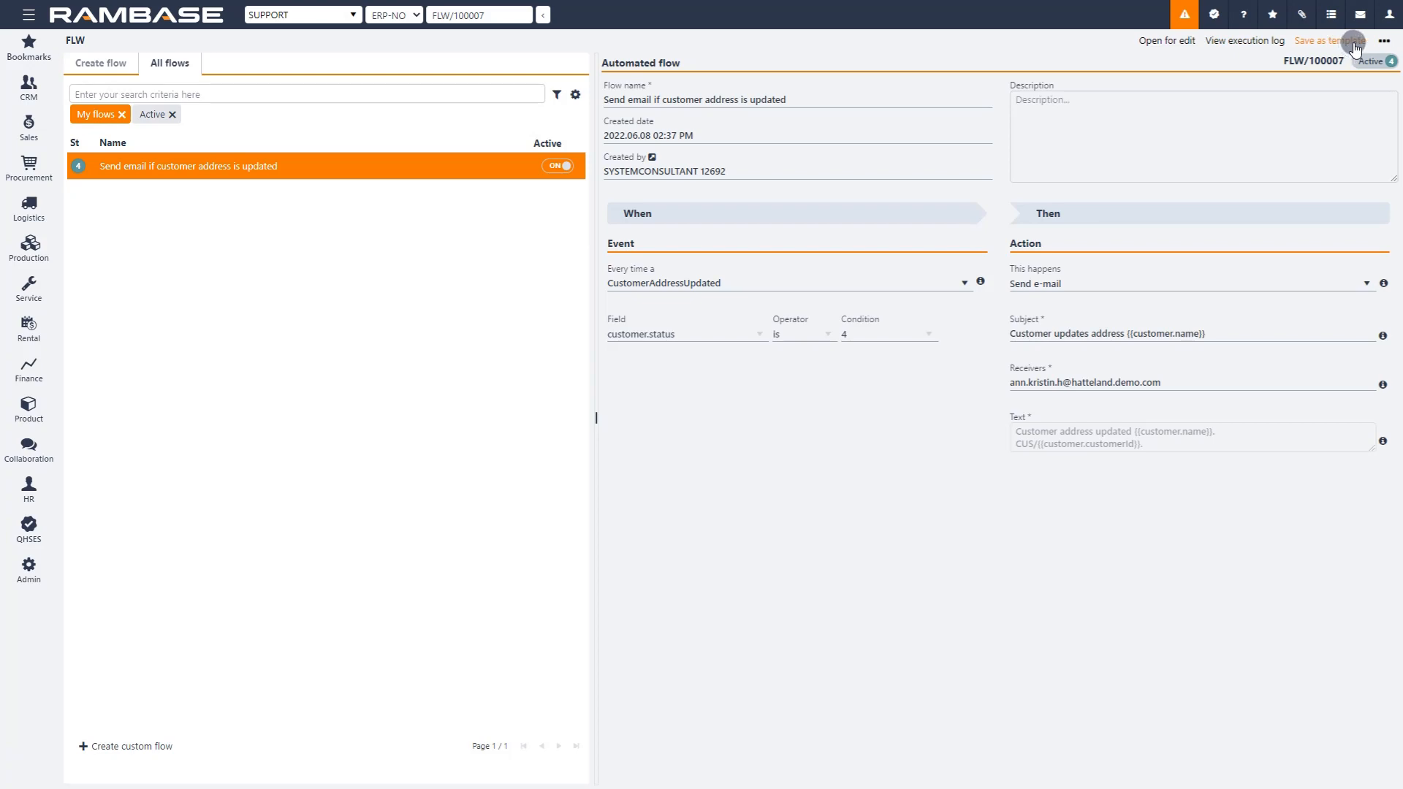
pyautogui.click(1315, 42)
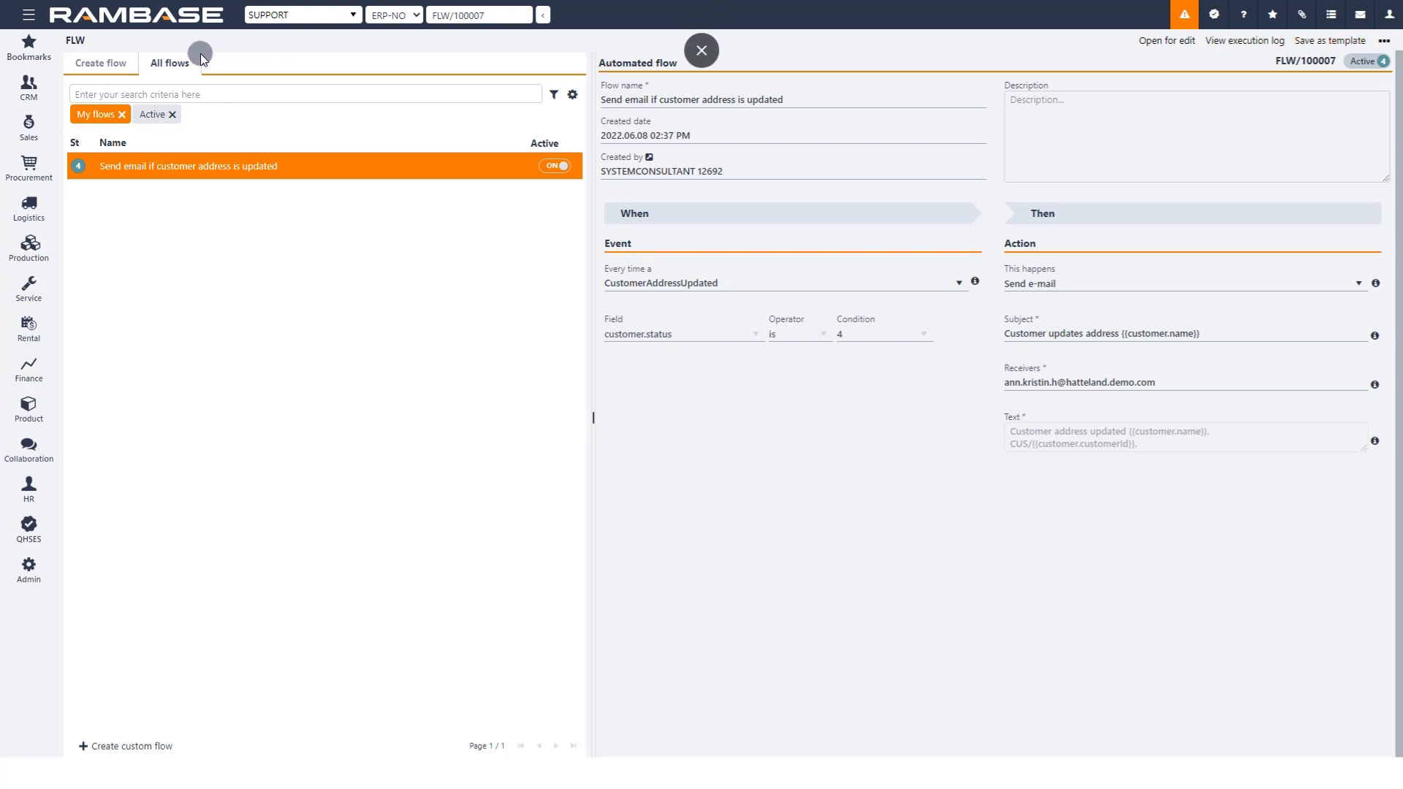
# Step: Look through the templates offered for creating a new flow
pyautogui.click(102, 62)
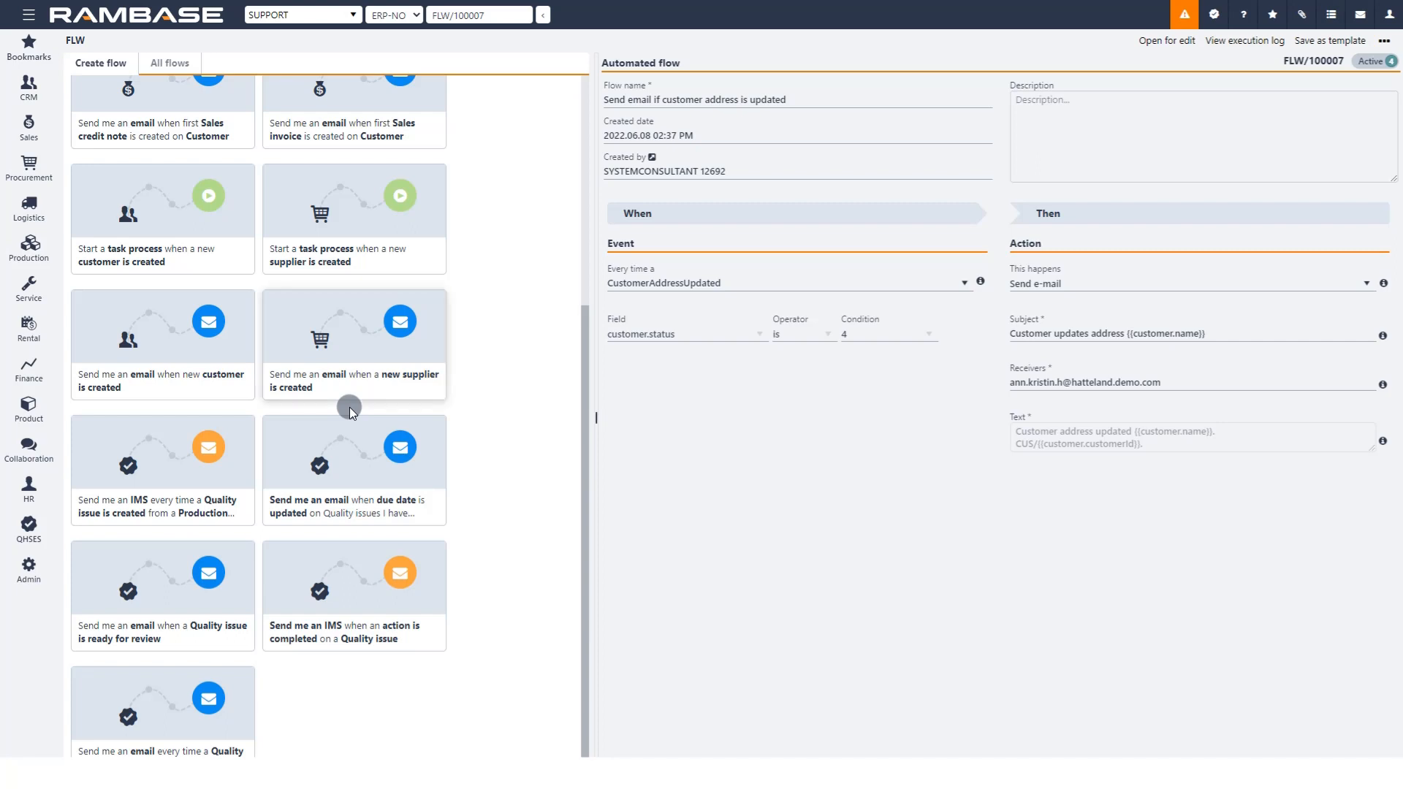
pyautogui.scroll(3, 491, 346)
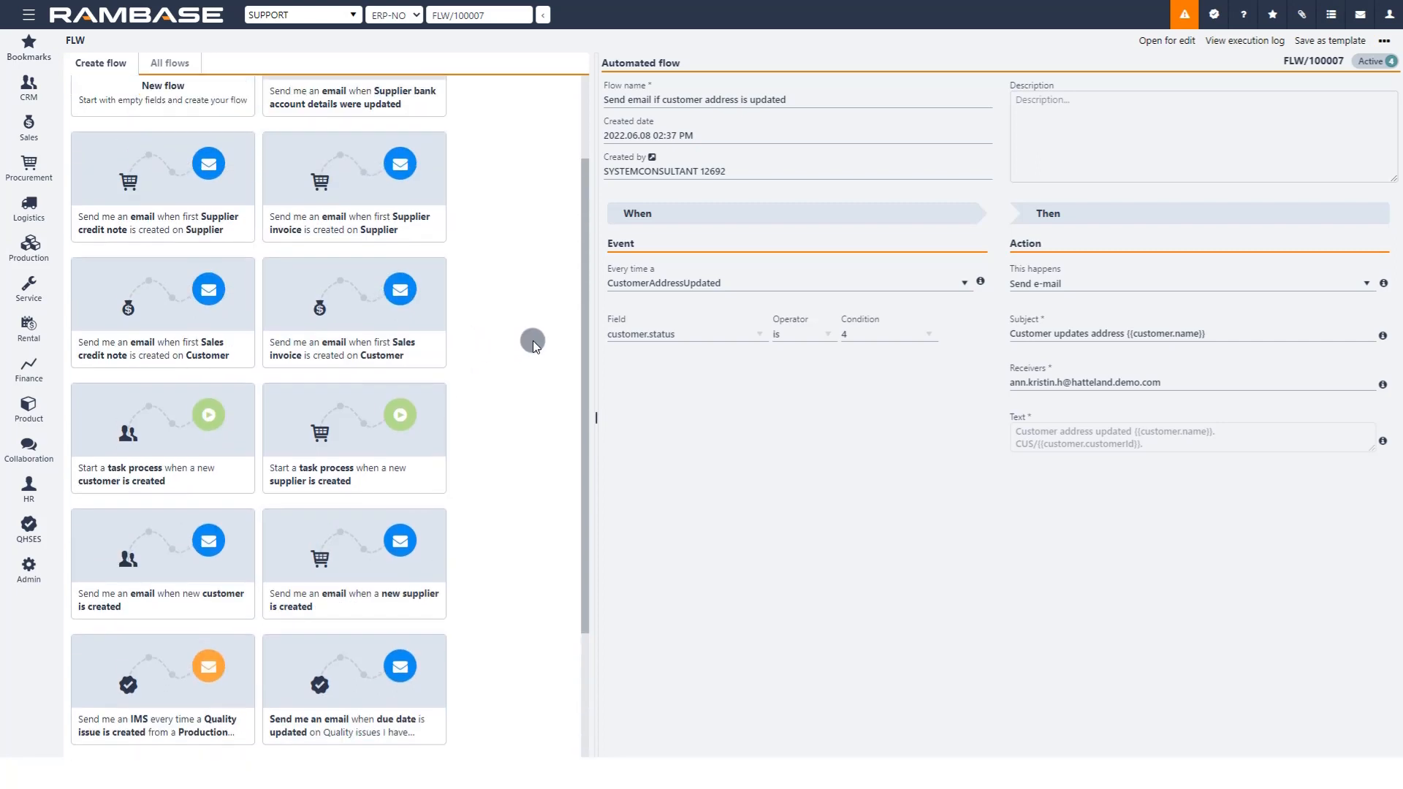
pyautogui.scroll(2, 533, 340)
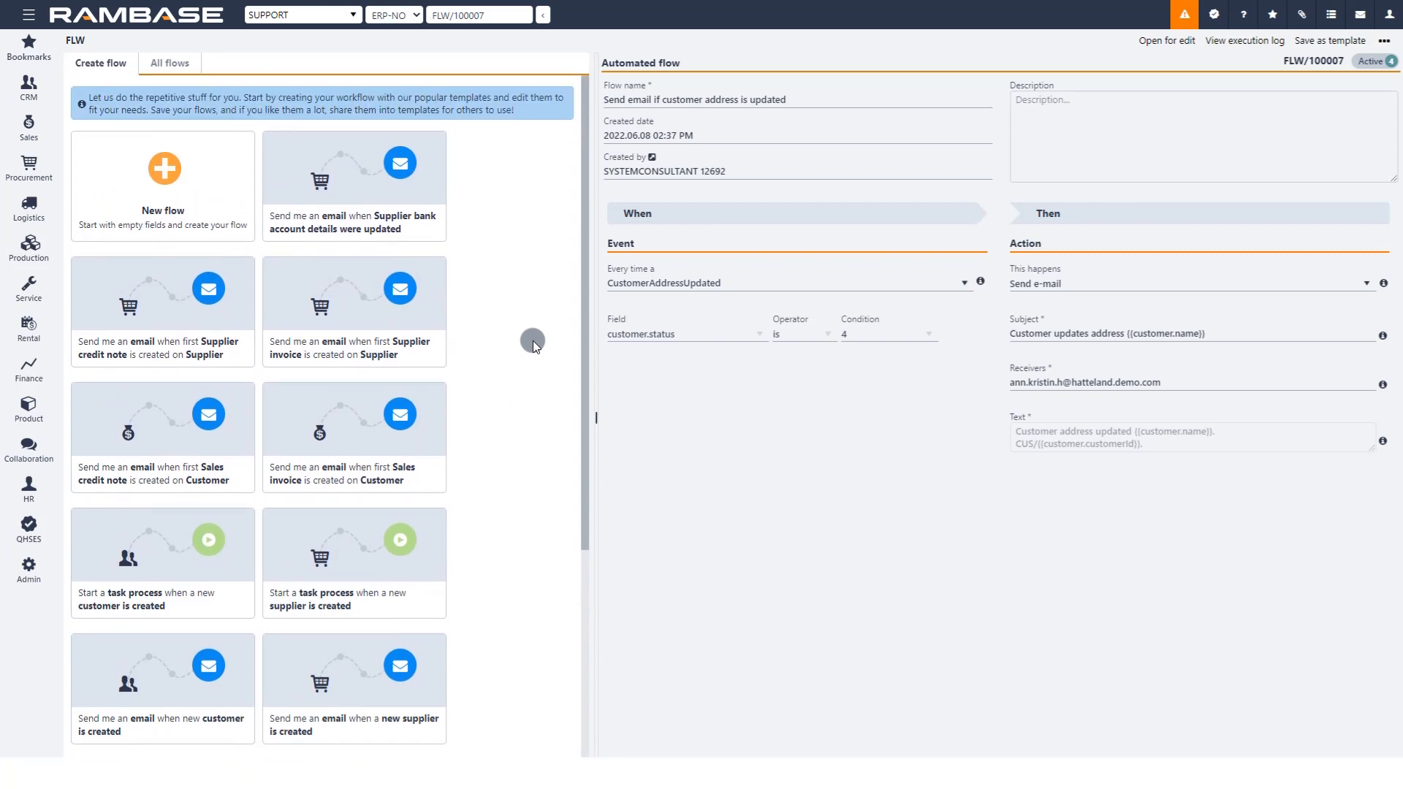